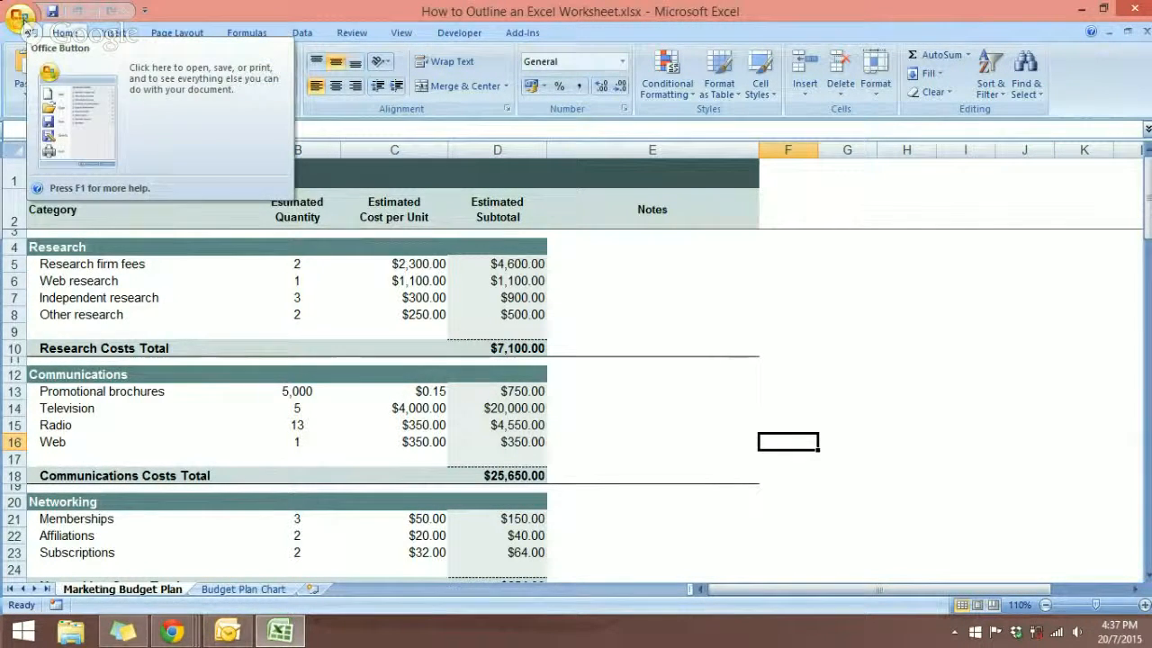
# Browse the Budgets category of the online templates for a new workbook and close the dialog without downloading one.
pyautogui.click(20, 16)
pyautogui.click(40, 53)
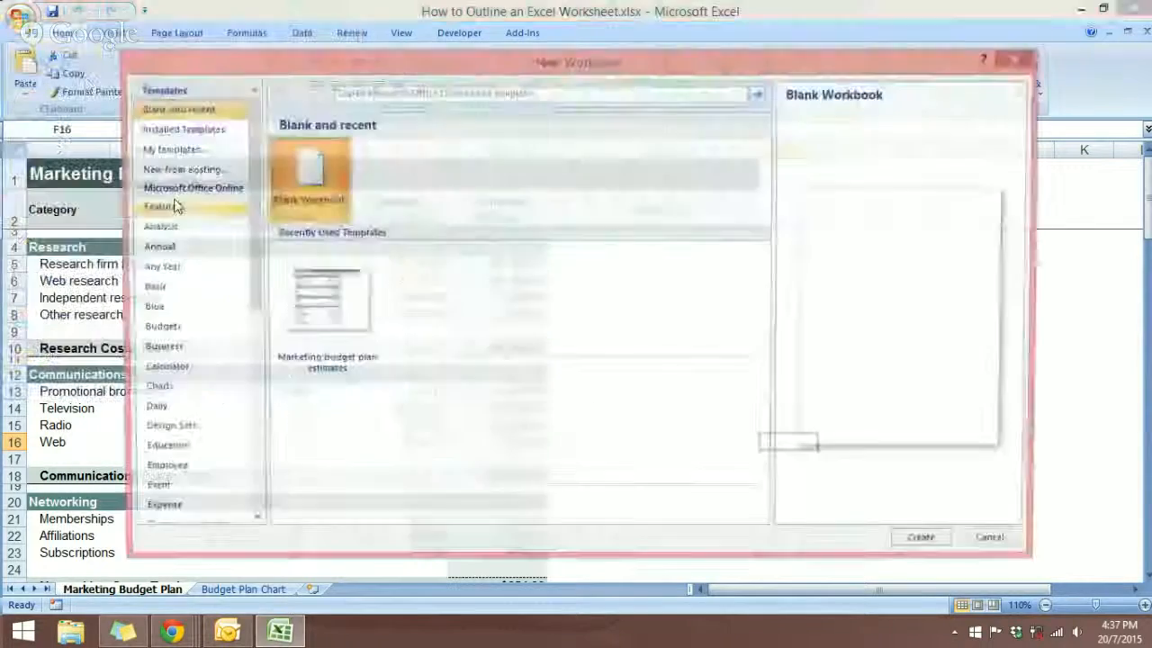
pyautogui.click(166, 330)
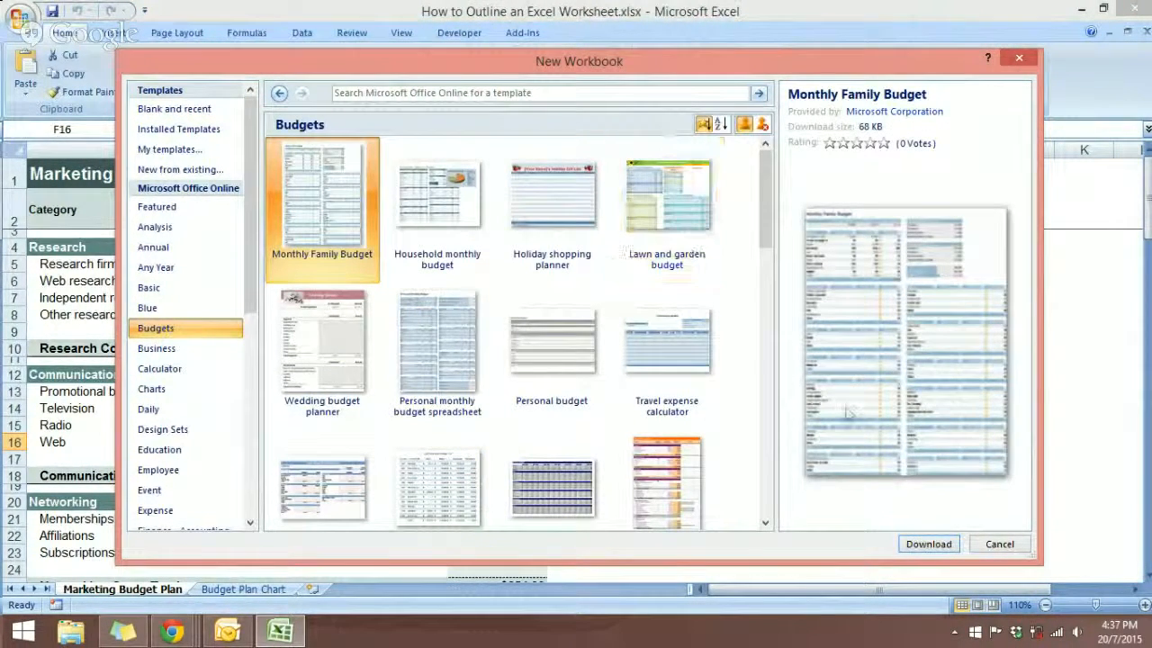
pyautogui.click(1018, 58)
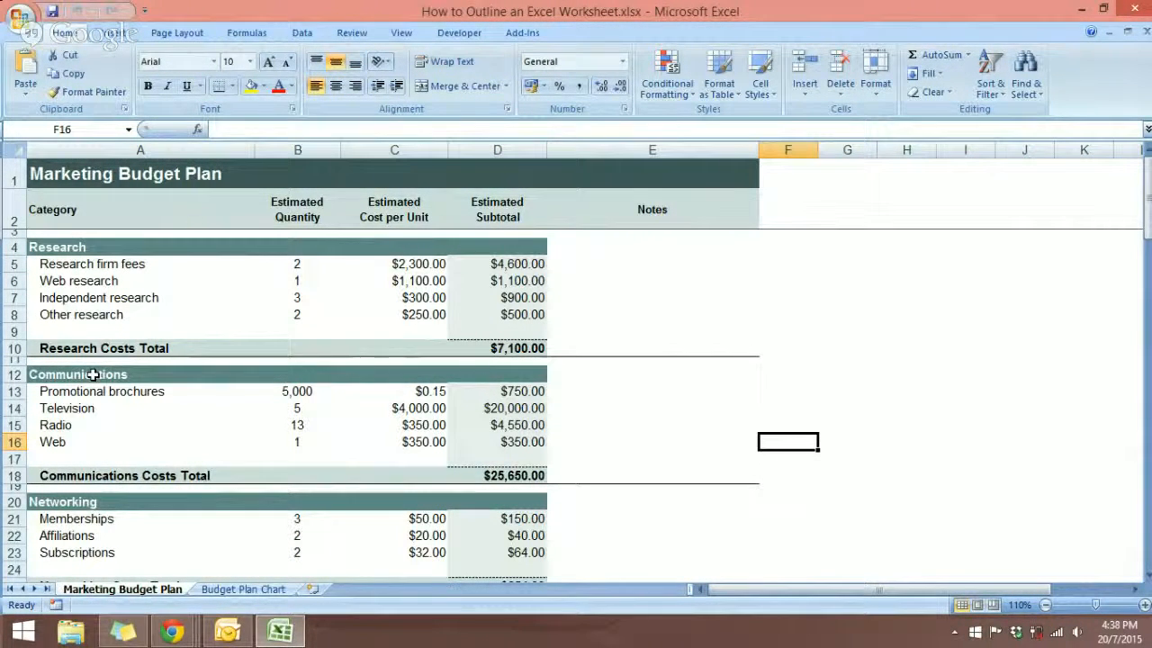
# Zoom the sheet to 120% and look over the category sections and cost totals of the Marketing Budget Plan.
pyautogui.click(836, 409)
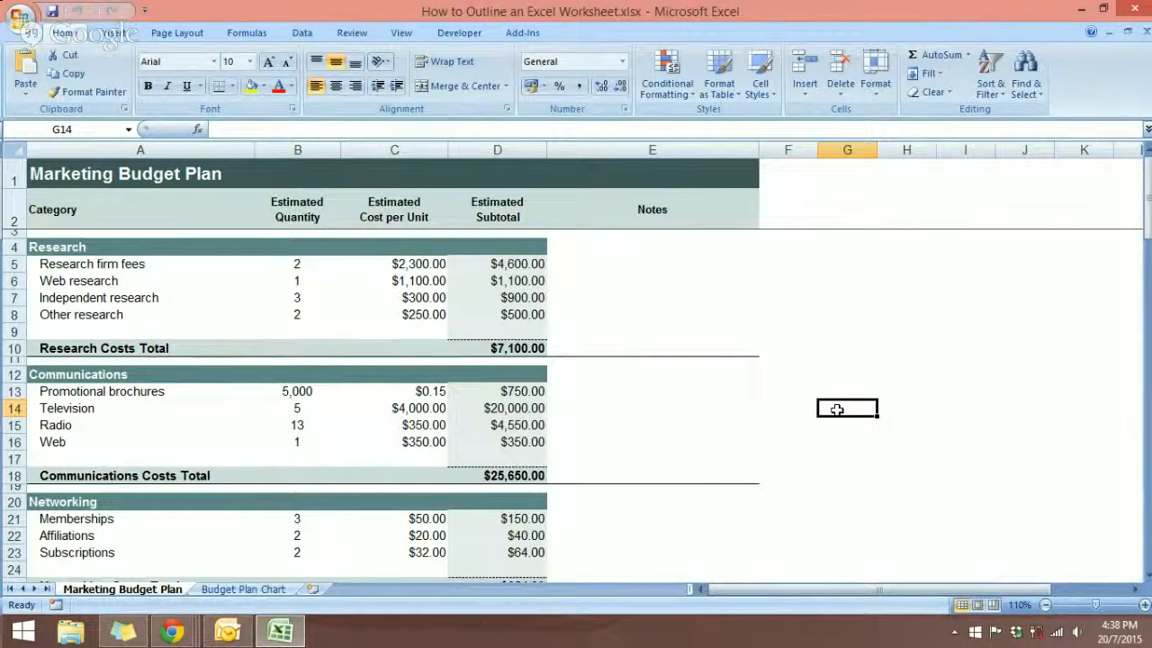
pyautogui.click(1144, 605)
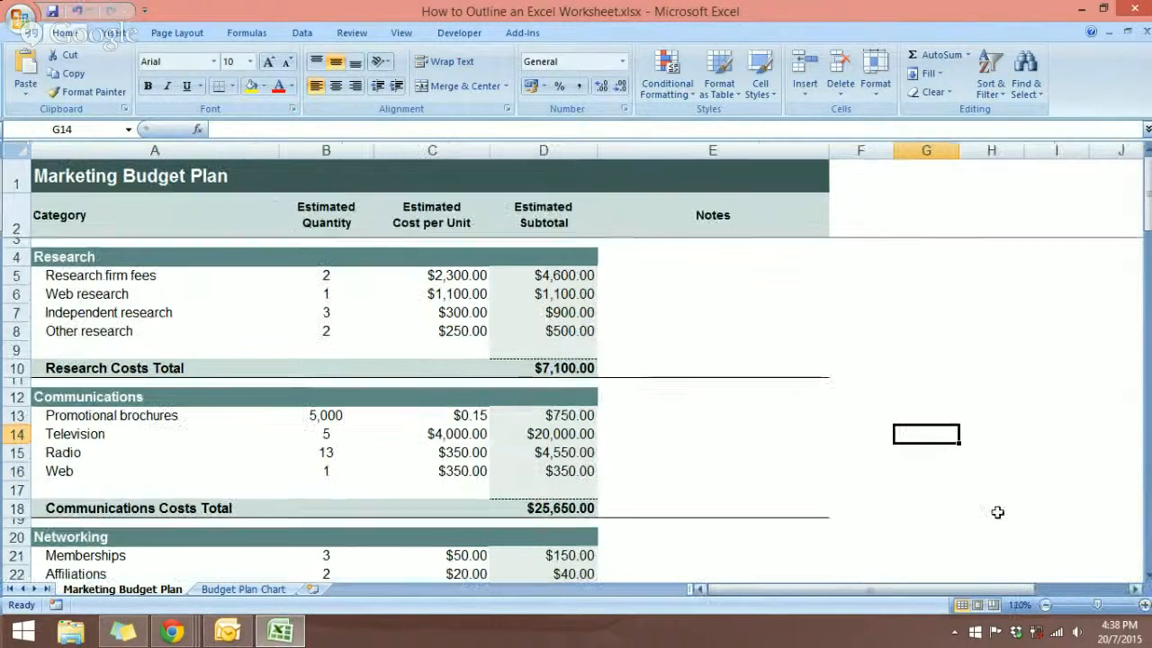
pyautogui.click(797, 370)
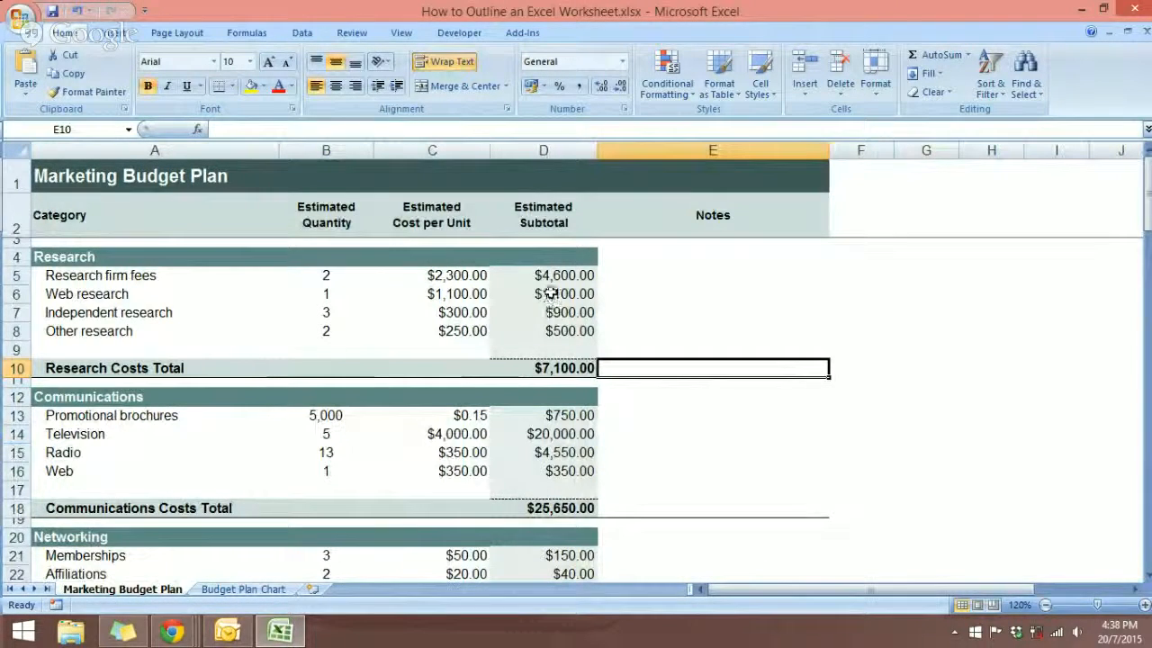
pyautogui.scroll(-3, 590, 350)
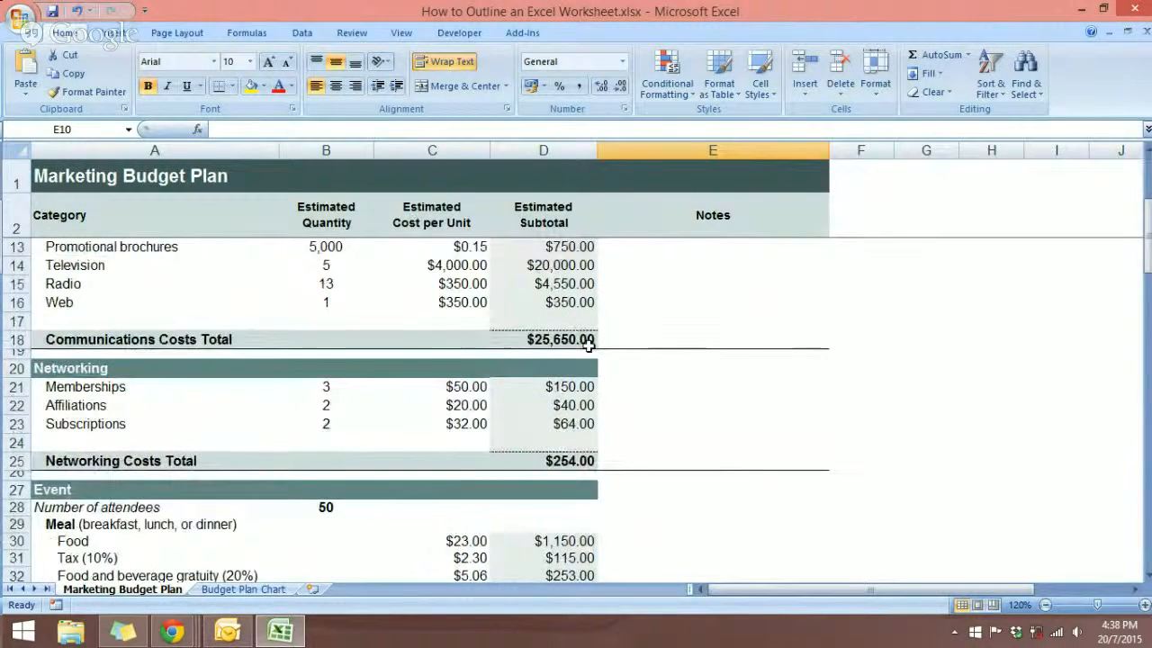
pyautogui.scroll(2, 584, 345)
pyautogui.scroll(-7, 267, 288)
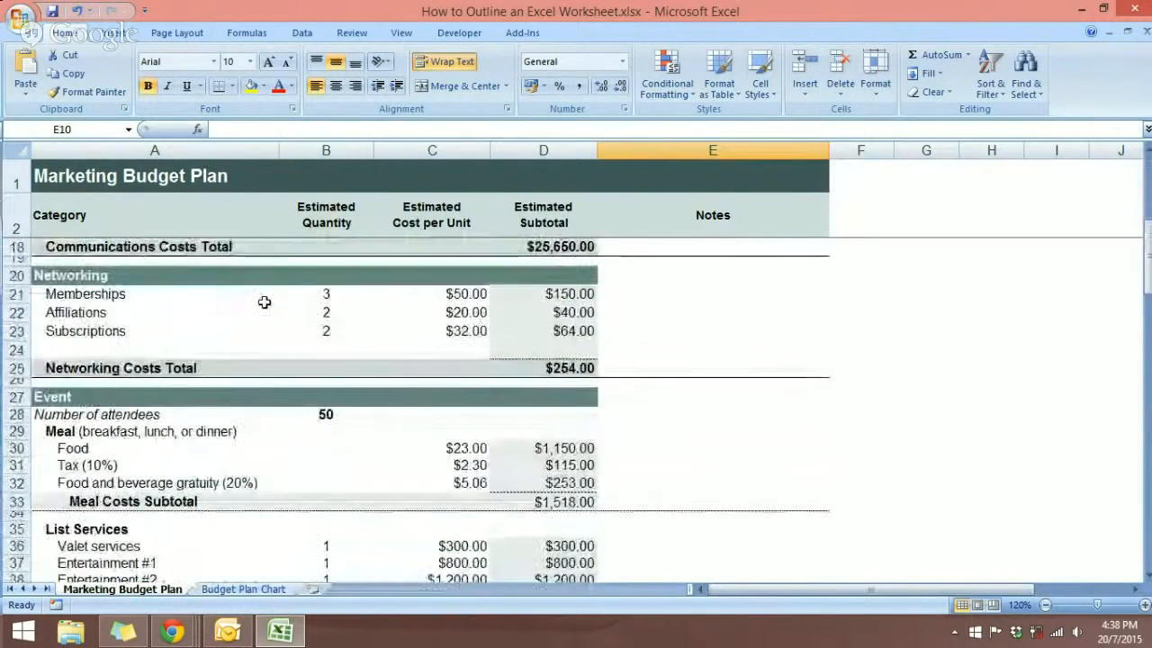
pyautogui.scroll(8, 270, 317)
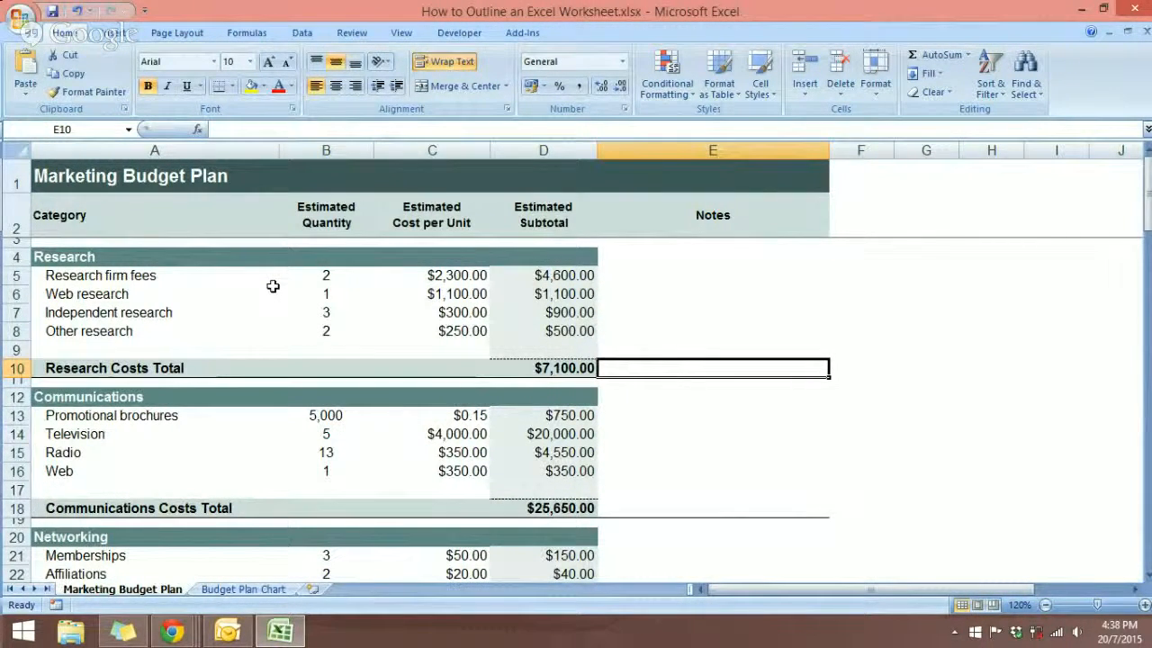
# Create an Auto Outline of the Marketing Budget Plan sheet with cell B6 selected in the data.
pyautogui.click(272, 286)
pyautogui.click(343, 288)
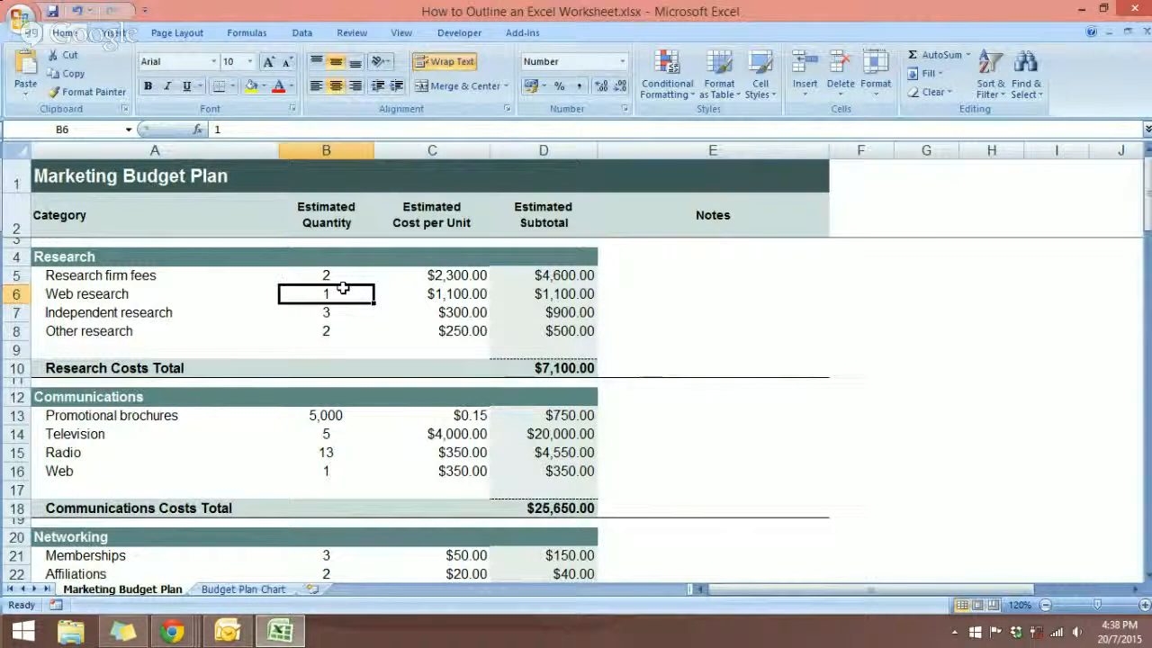
pyautogui.click(301, 32)
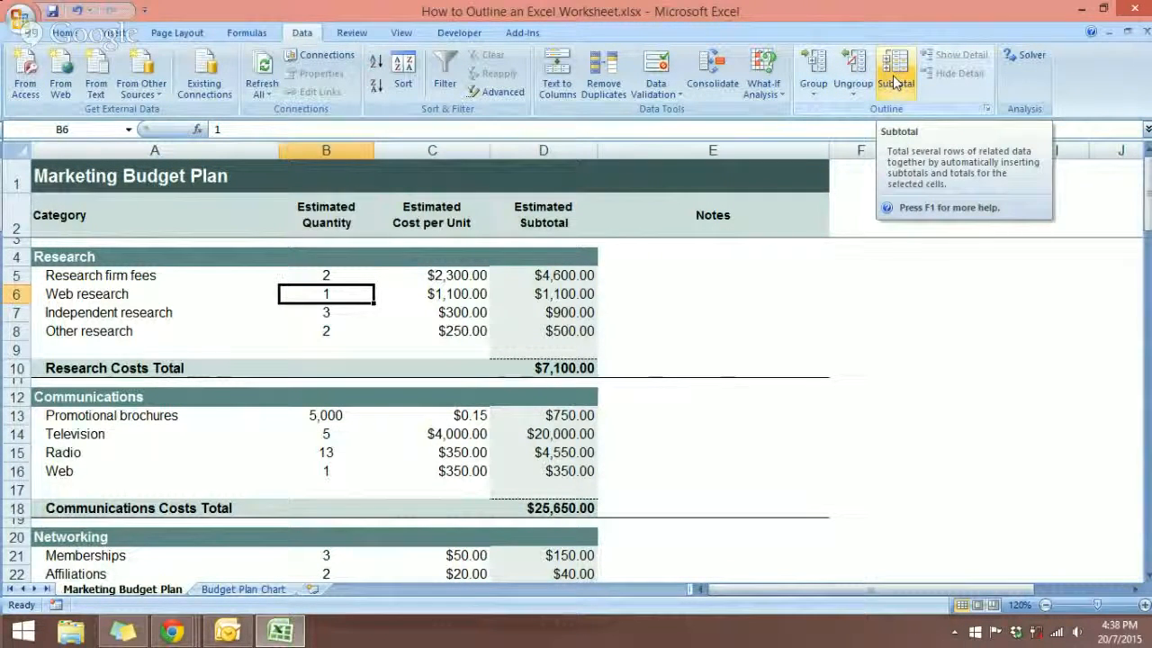
pyautogui.click(814, 101)
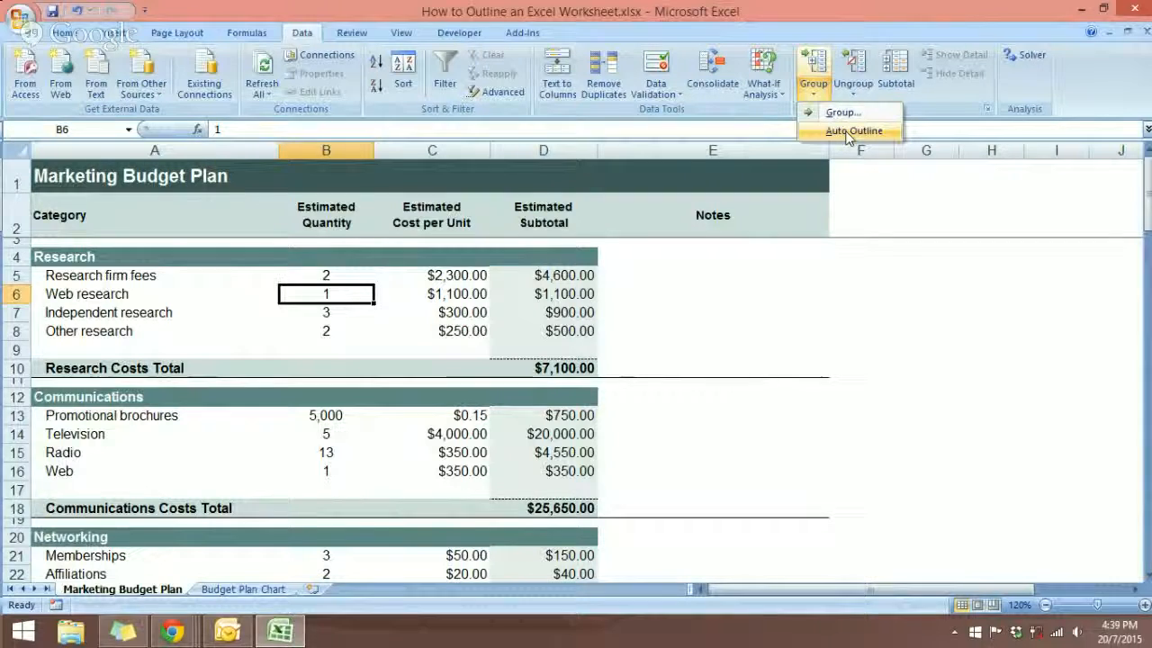
pyautogui.click(844, 131)
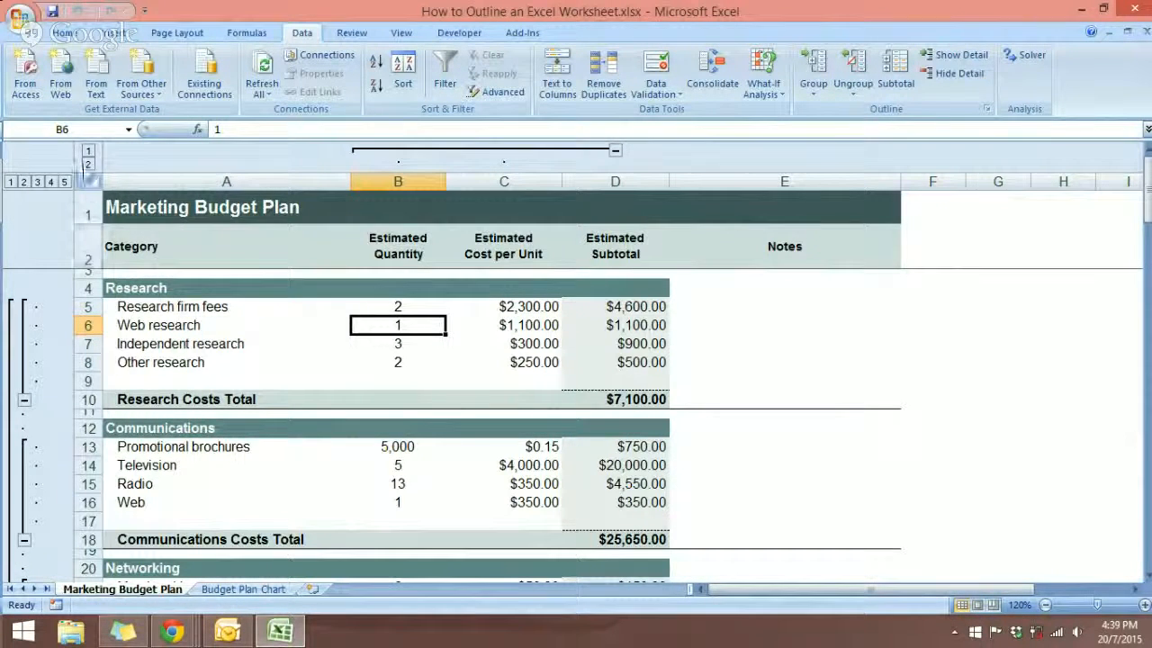
# Switch the column outline between levels 1 and 2, leaving the quantity and cost-per-unit columns collapsed.
pyautogui.click(88, 150)
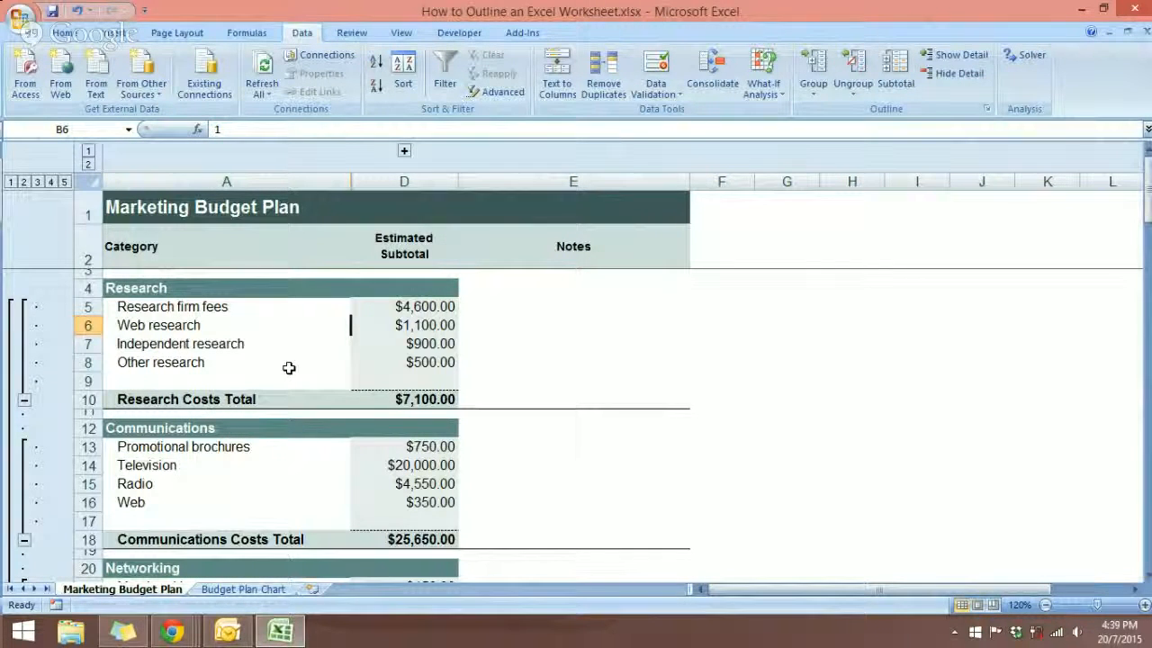
pyautogui.click(87, 164)
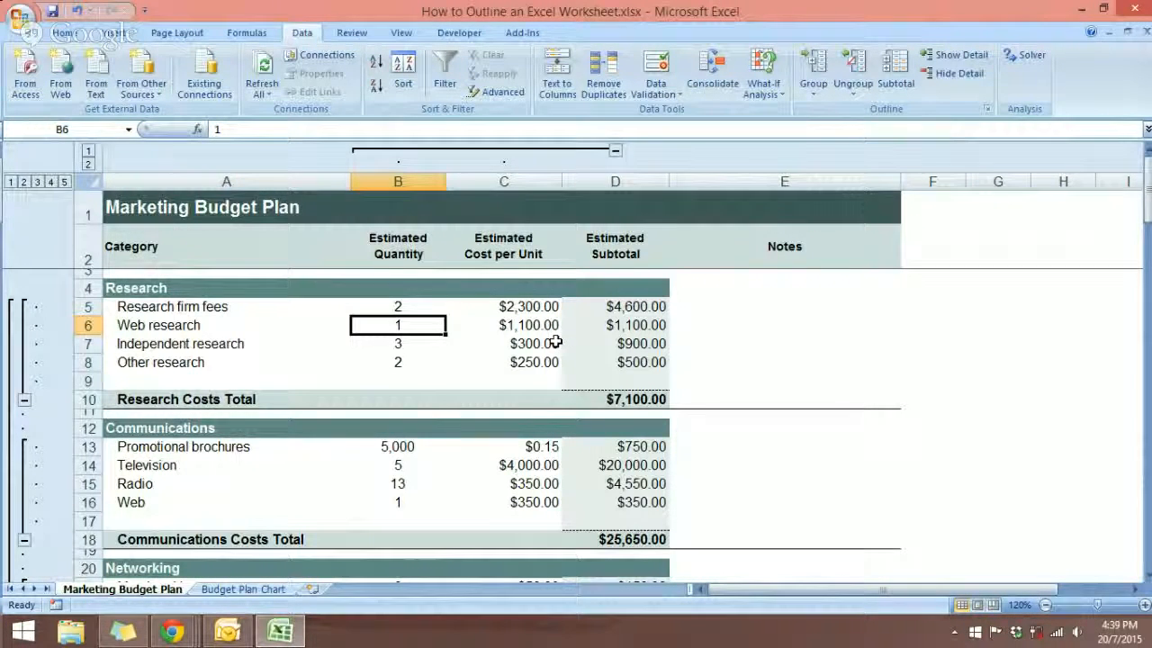
pyautogui.click(89, 153)
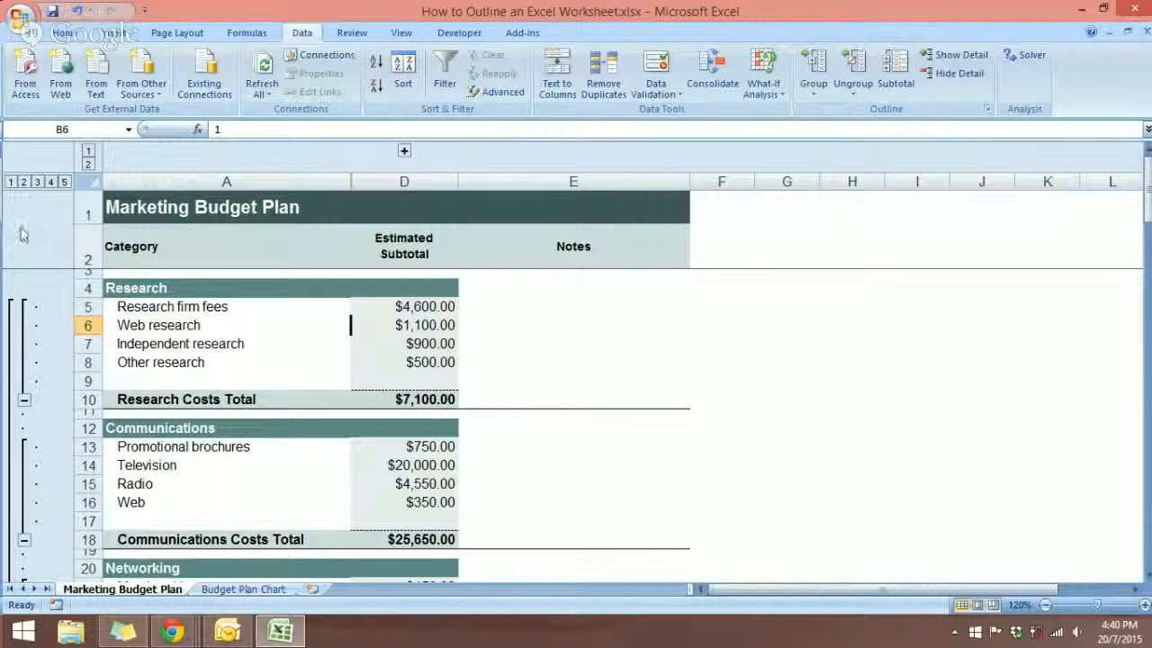
# Show row outline levels 1, 2 and 3 in turn and look through the level 3 detail down to the Event subtotals.
pyautogui.click(10, 182)
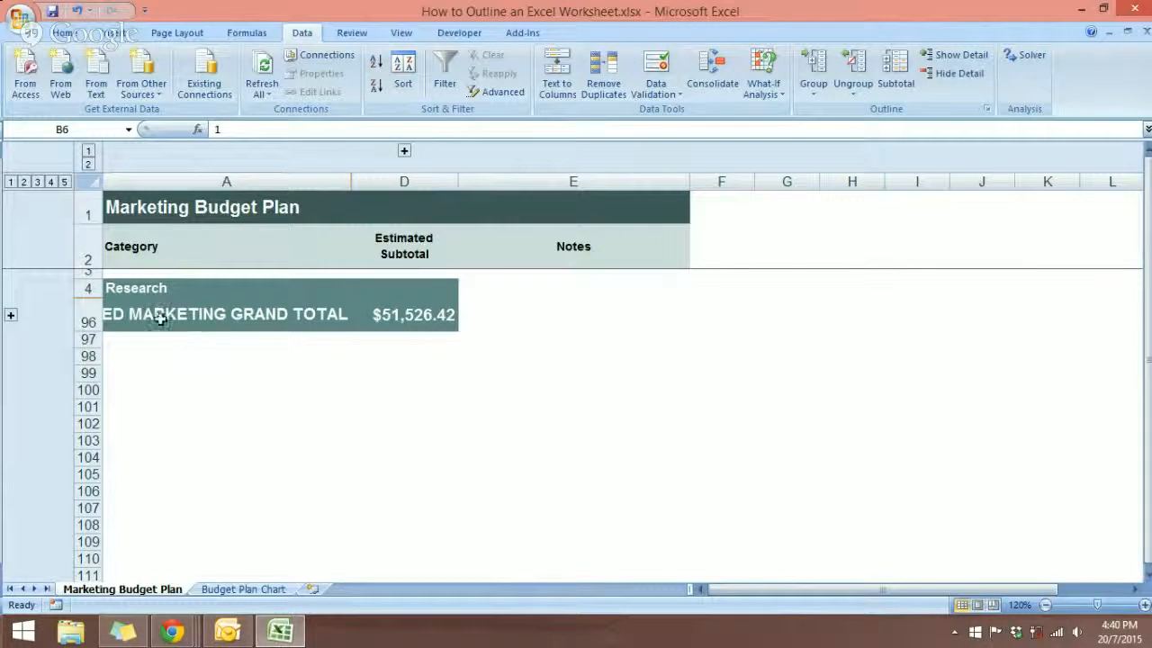
pyautogui.click(23, 182)
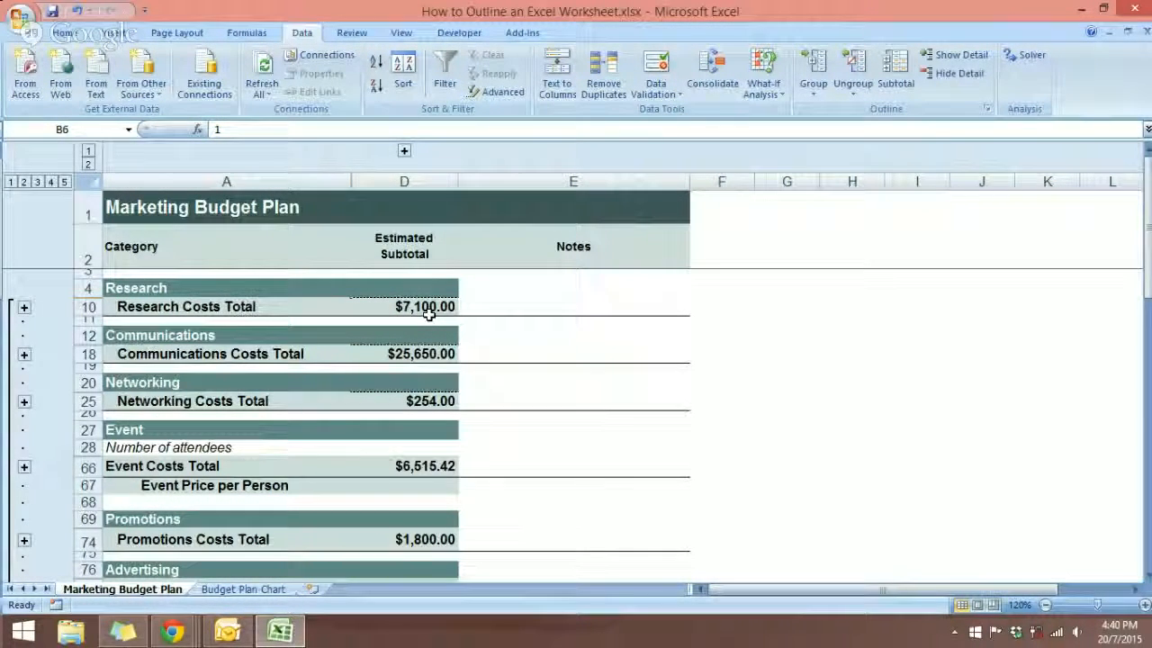
pyautogui.click(36, 183)
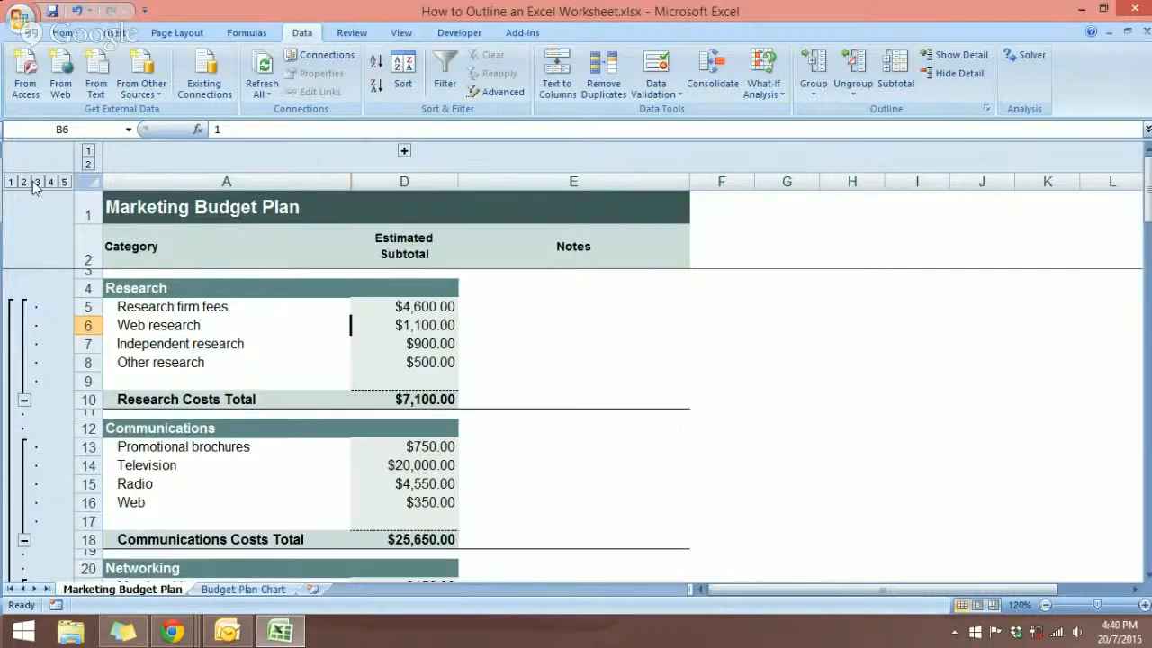
pyautogui.scroll(-7, 350, 283)
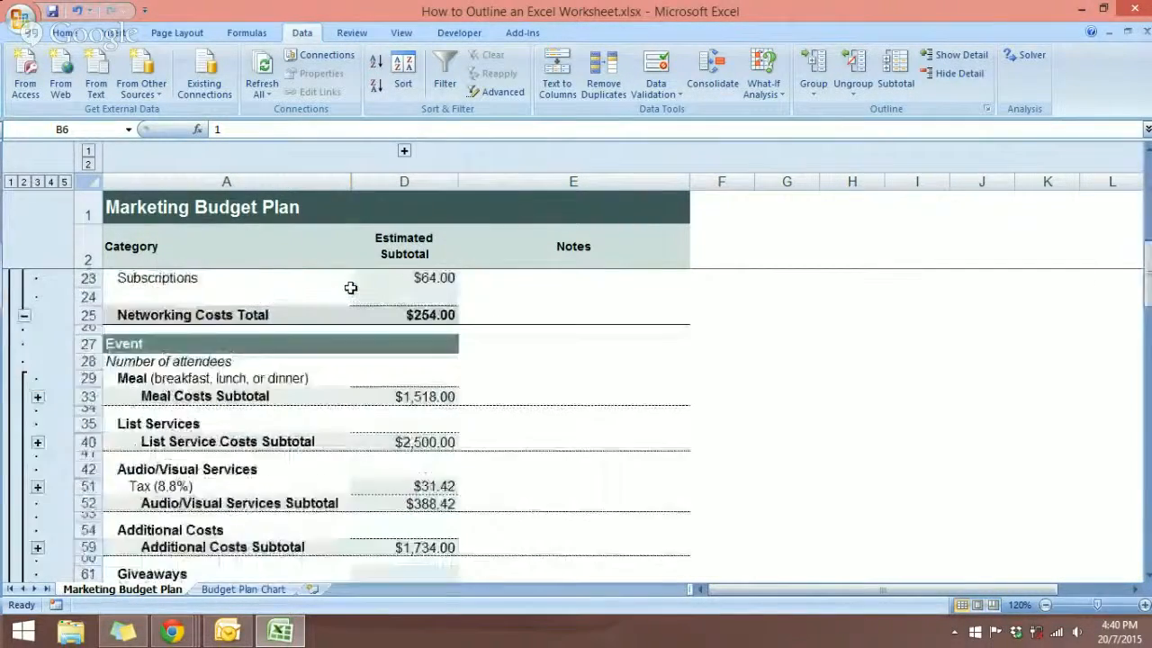
pyautogui.scroll(5, 350, 287)
pyautogui.scroll(2, 350, 287)
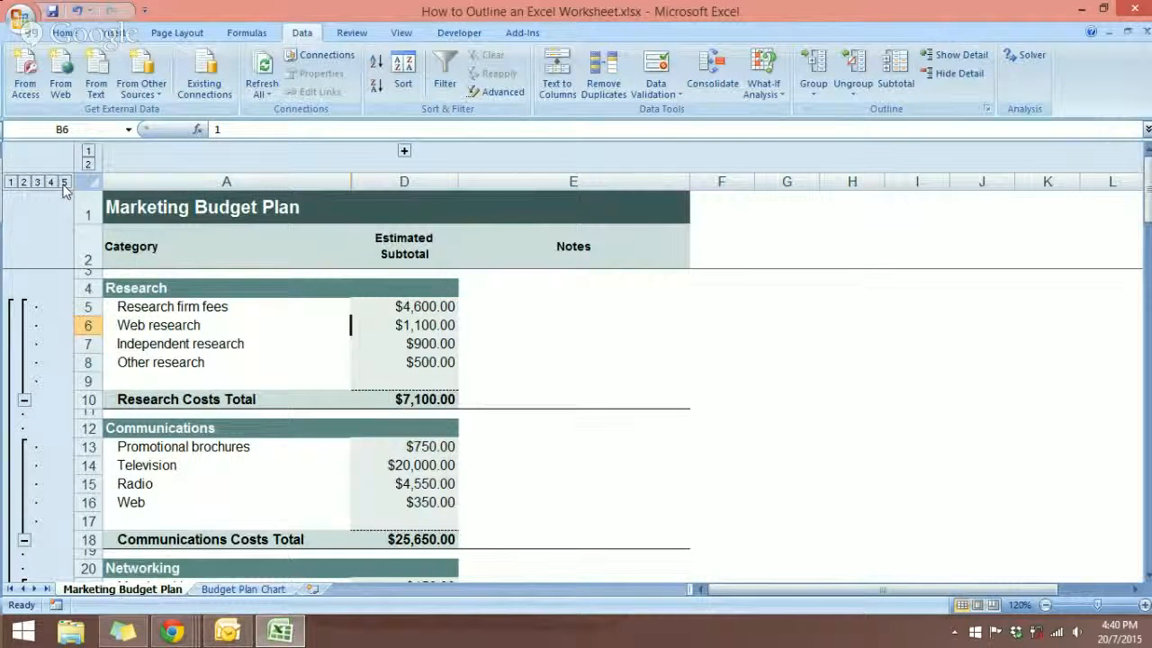
pyautogui.scroll(-3, 319, 345)
pyautogui.scroll(3, 319, 345)
pyautogui.scroll(-7, 400, 358)
pyautogui.scroll(7, 397, 357)
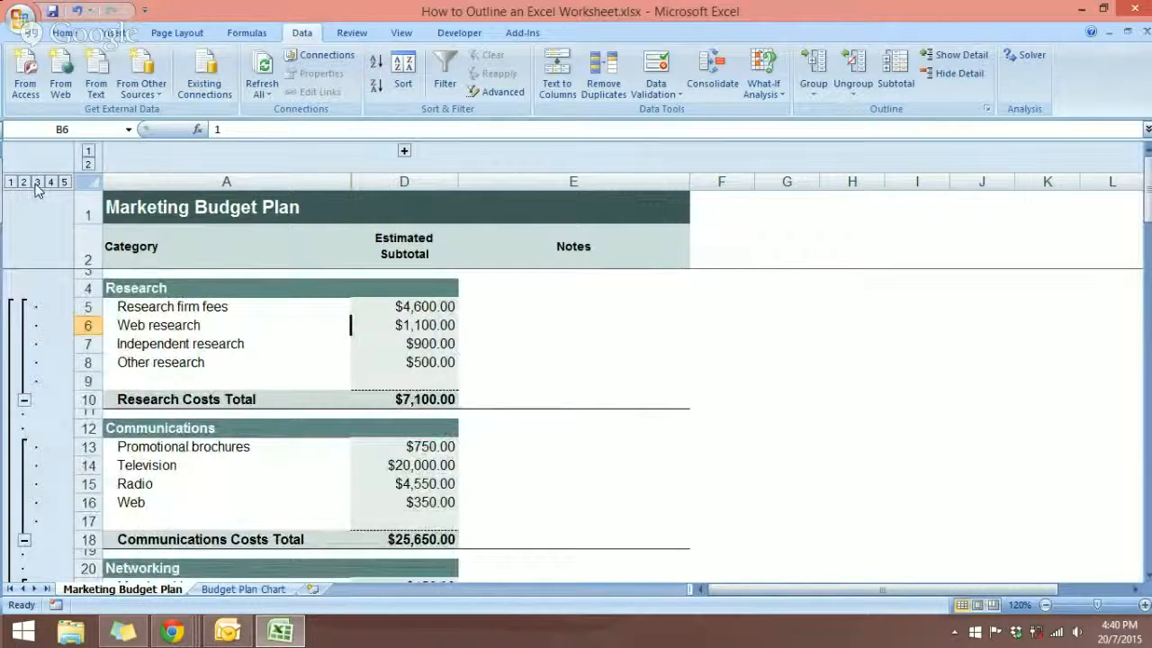
# Collapse the row outline to level 2 and look over the cost total of each budget category.
pyautogui.click(24, 181)
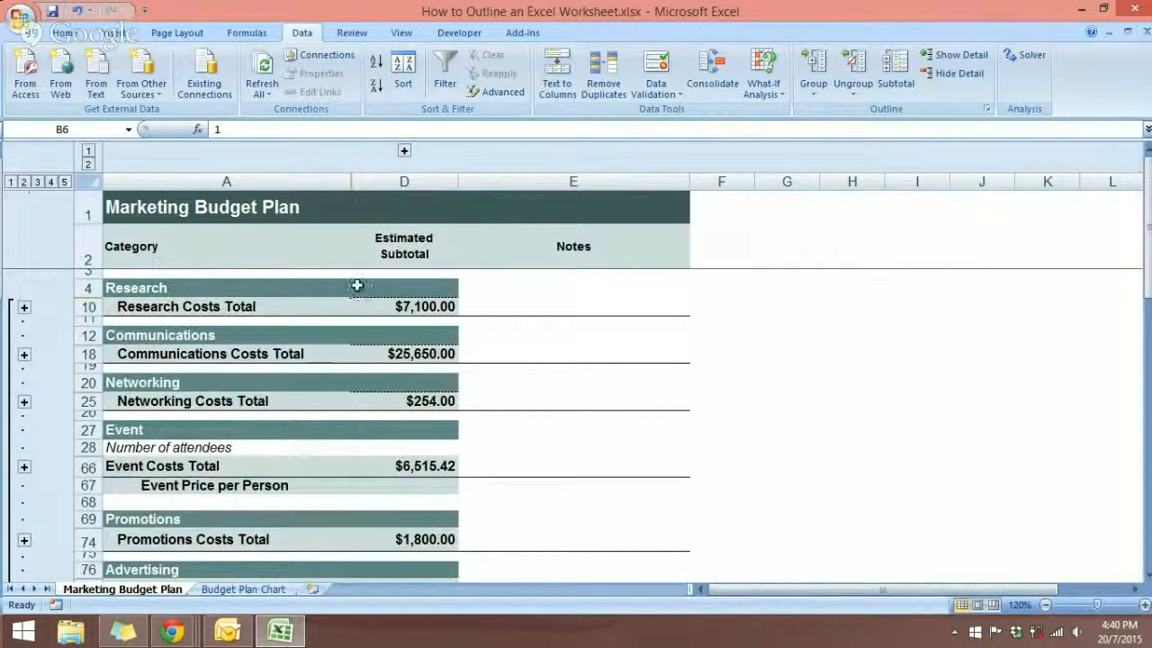
pyautogui.scroll(-4, 650, 409)
pyautogui.scroll(4, 650, 409)
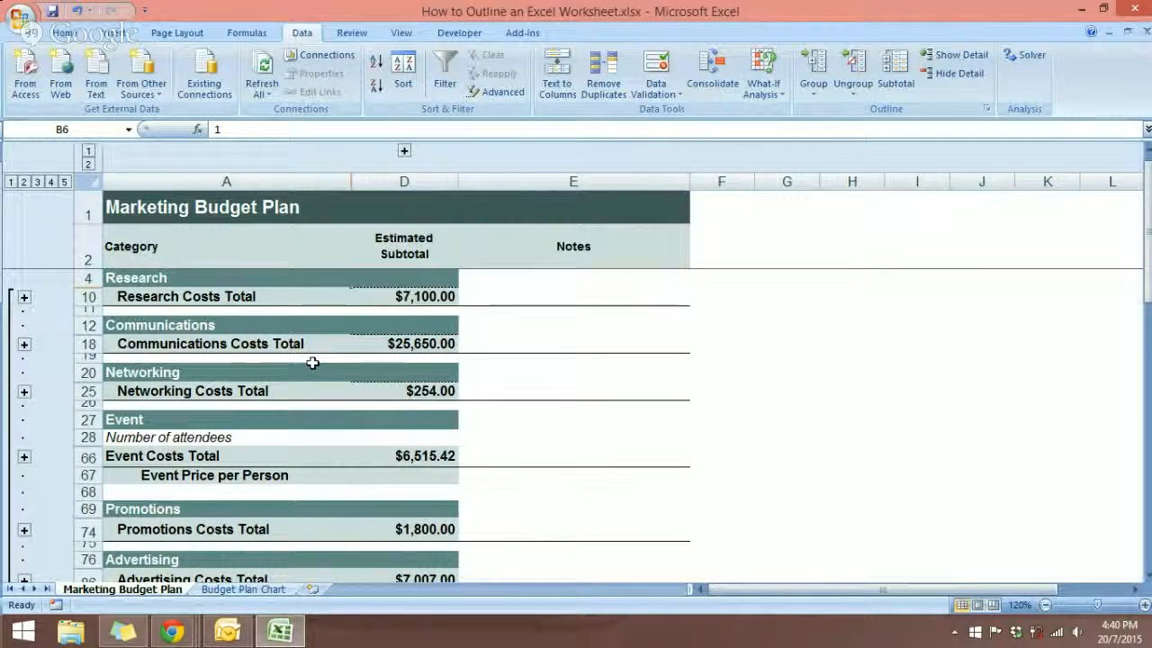
pyautogui.scroll(-2, 183, 348)
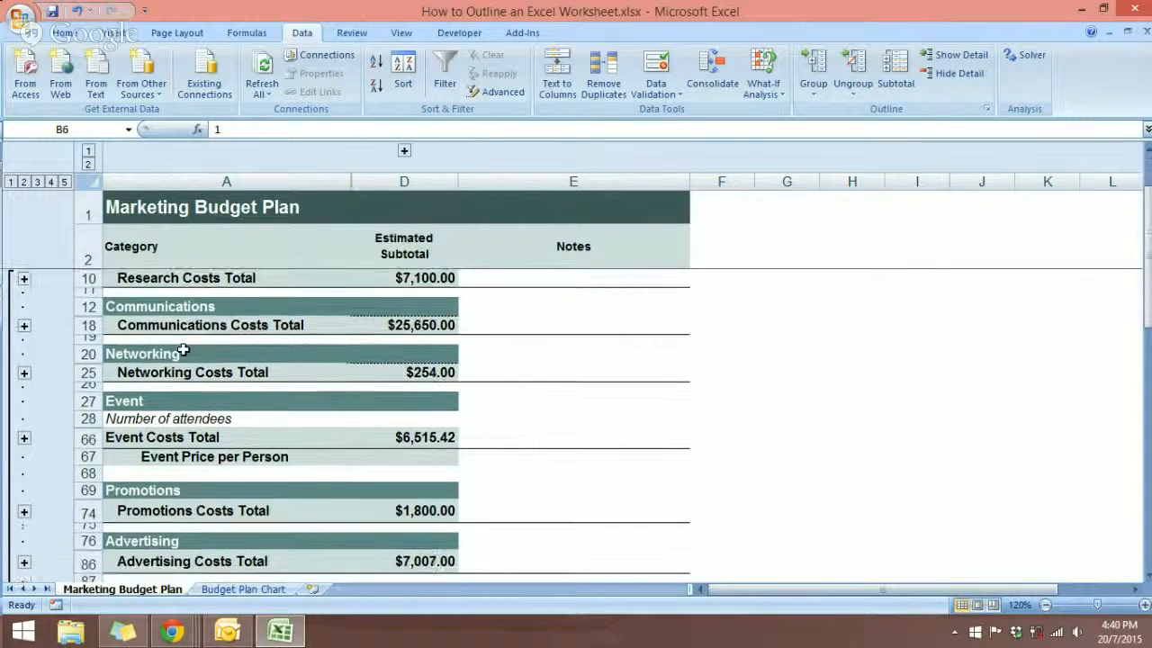
pyautogui.scroll(2, 183, 348)
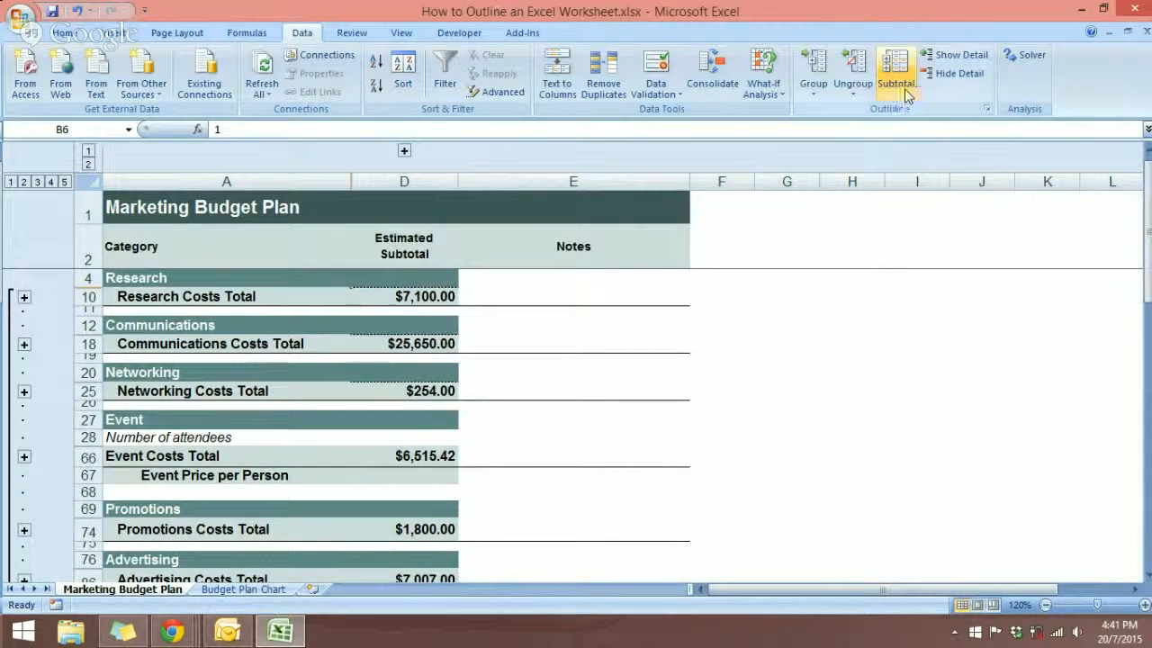
# Clear the outline from the Marketing Budget Plan sheet and select cell C9.
pyautogui.click(866, 96)
pyautogui.click(890, 133)
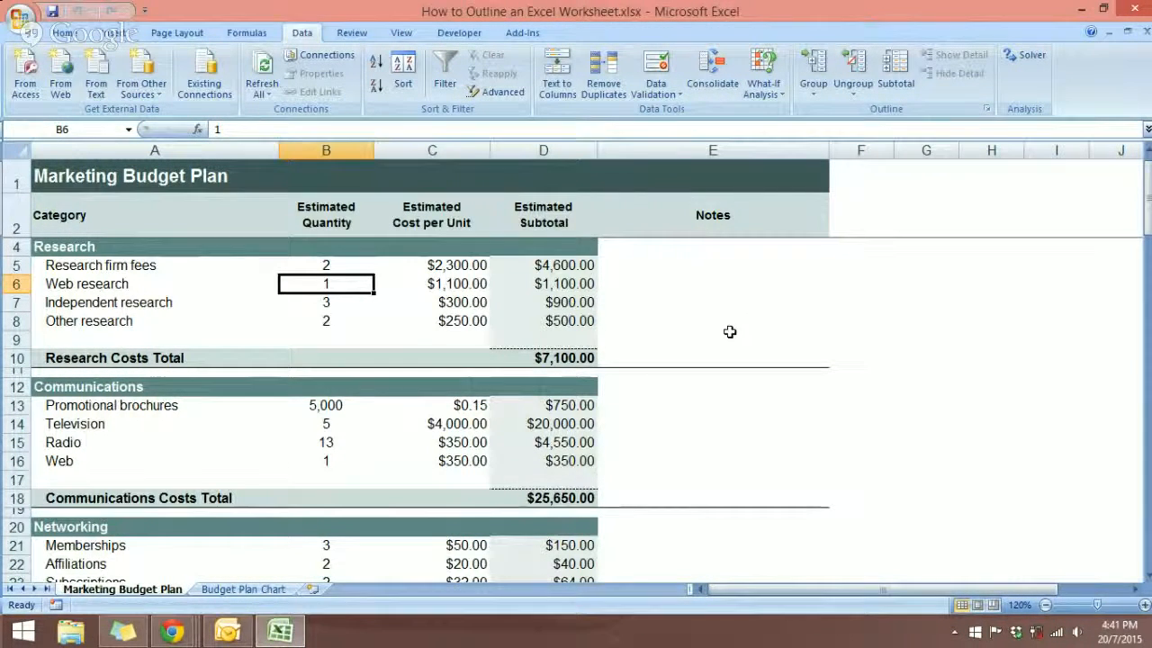
pyautogui.click(408, 347)
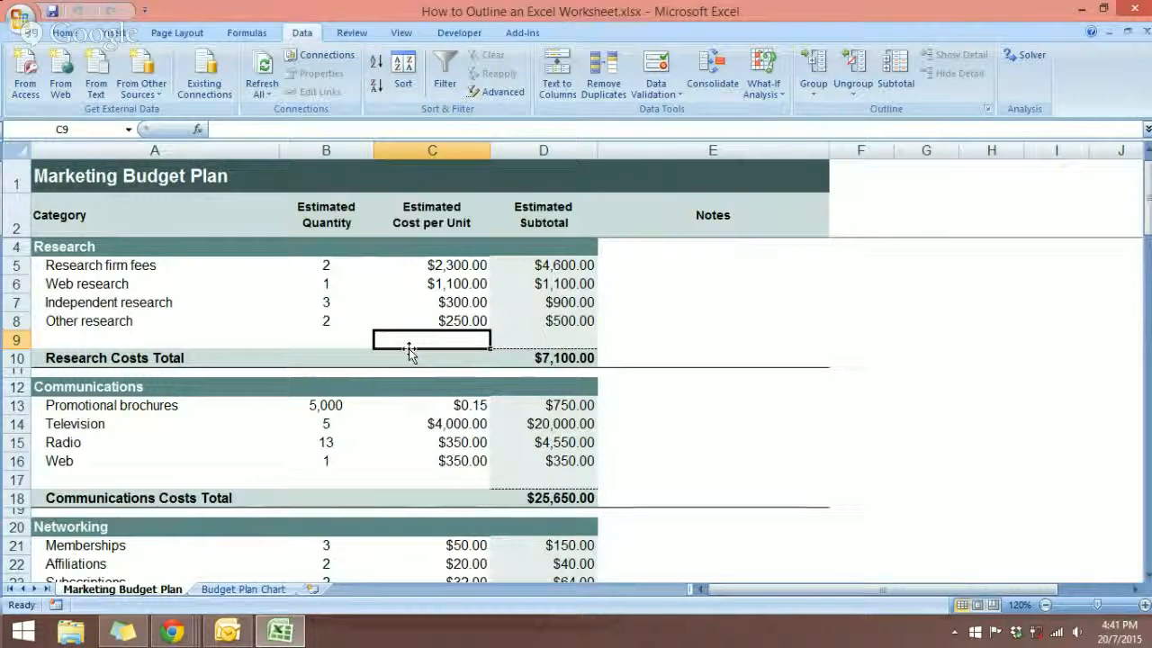
# Select all formula cells on the sheet with Go To Special and examine where they lie in the Estimated Subtotal column.
pyautogui.click(403, 33)
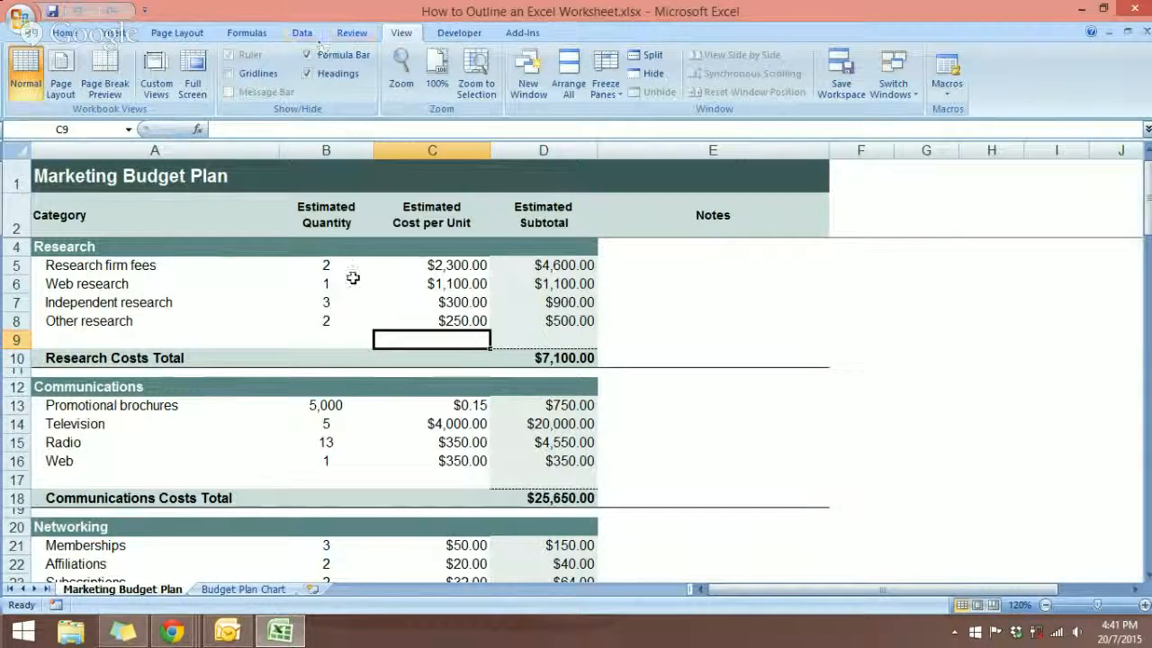
pyautogui.press('F5')
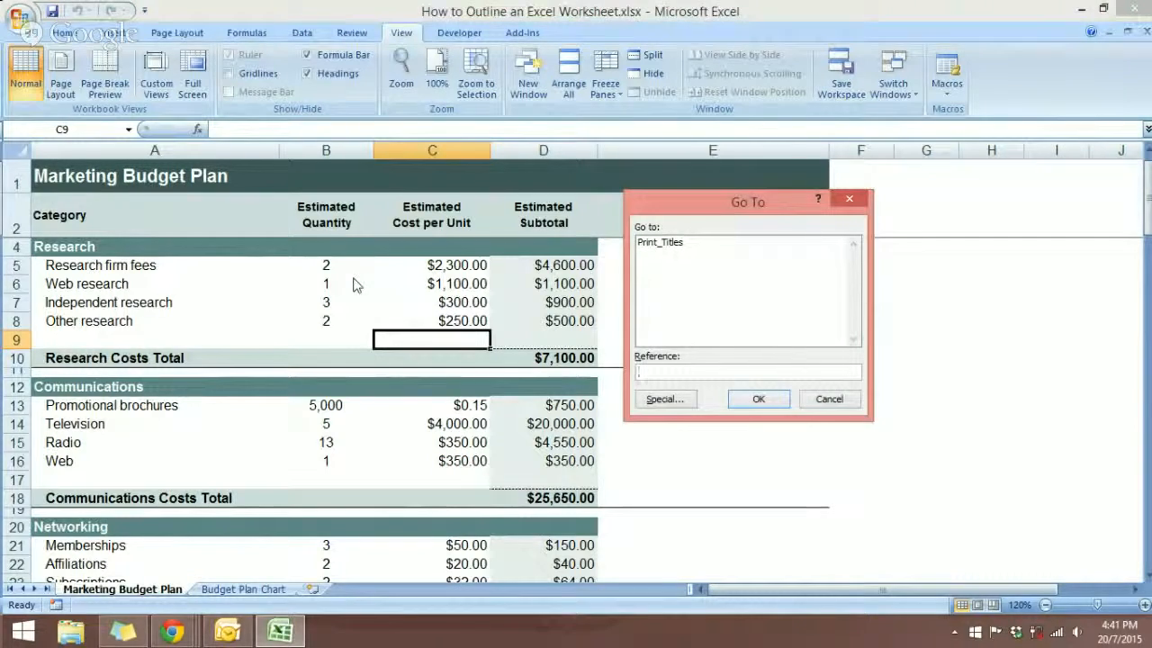
pyautogui.click(664, 400)
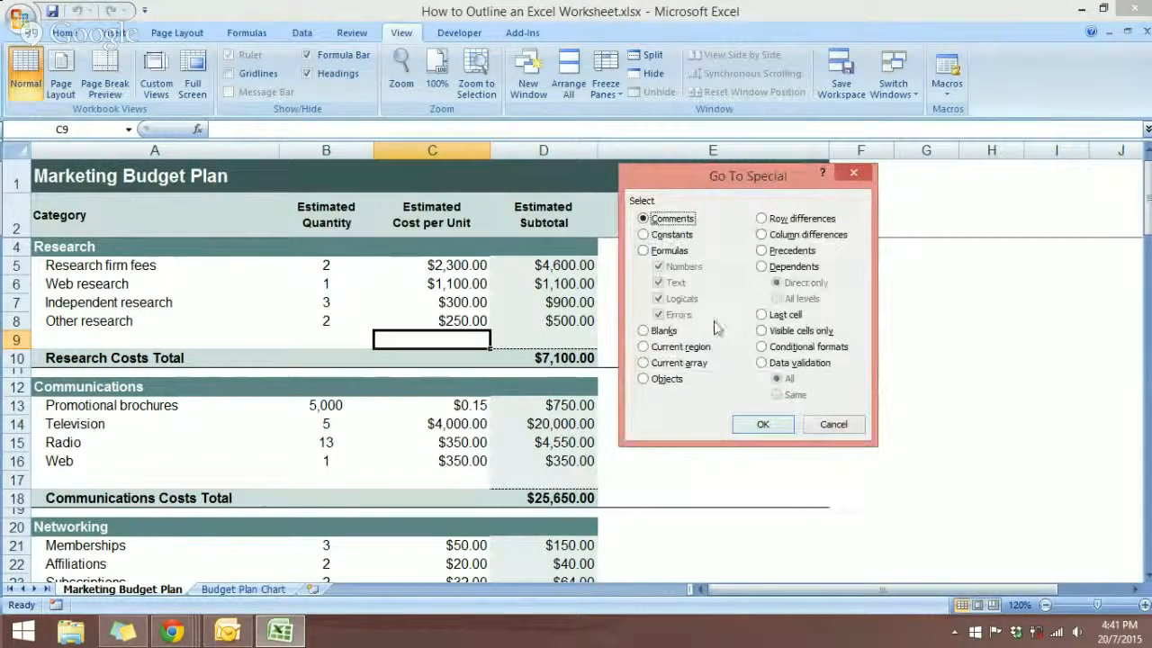
pyautogui.click(666, 251)
pyautogui.click(769, 427)
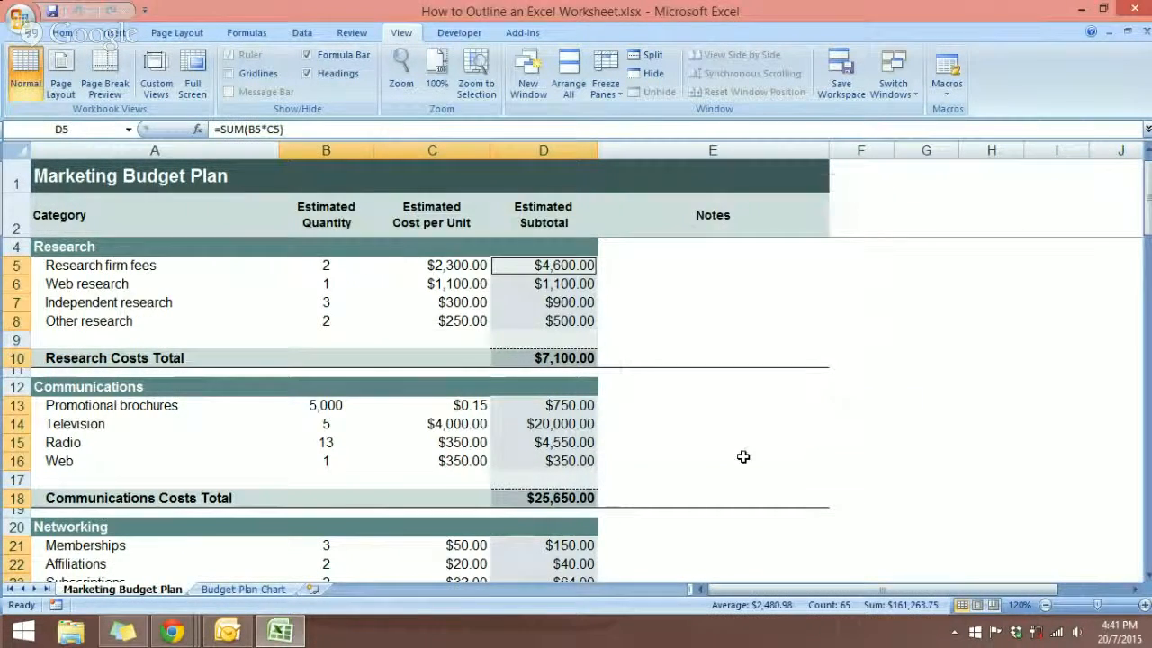
pyautogui.scroll(-2, 600, 320)
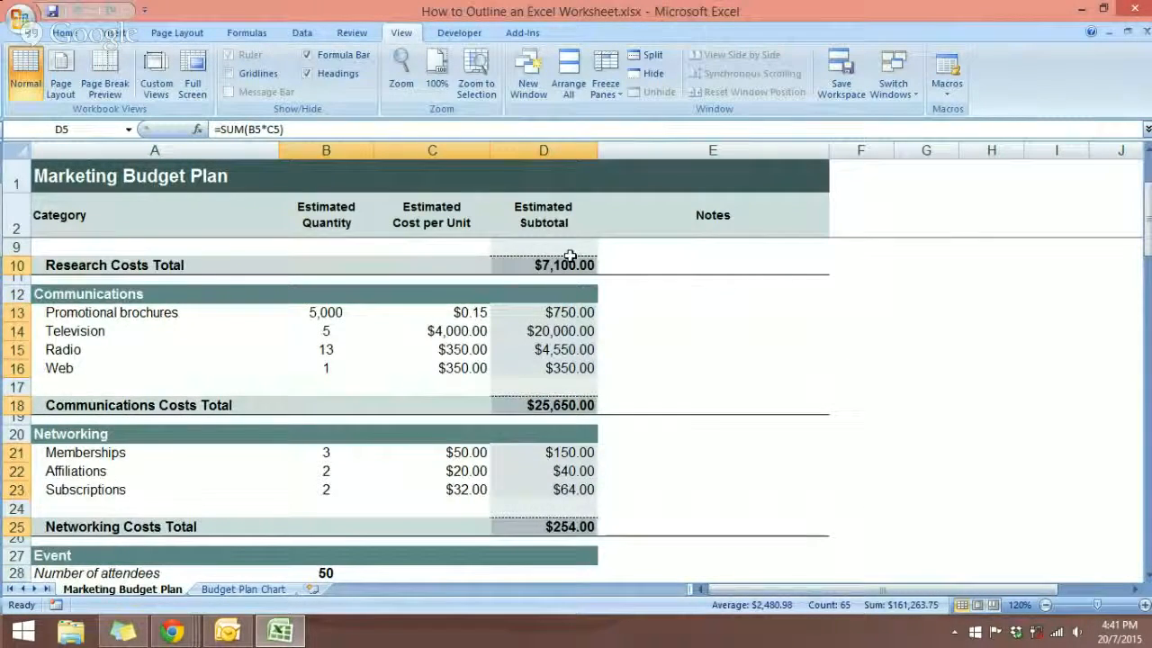
pyautogui.scroll(2, 599, 322)
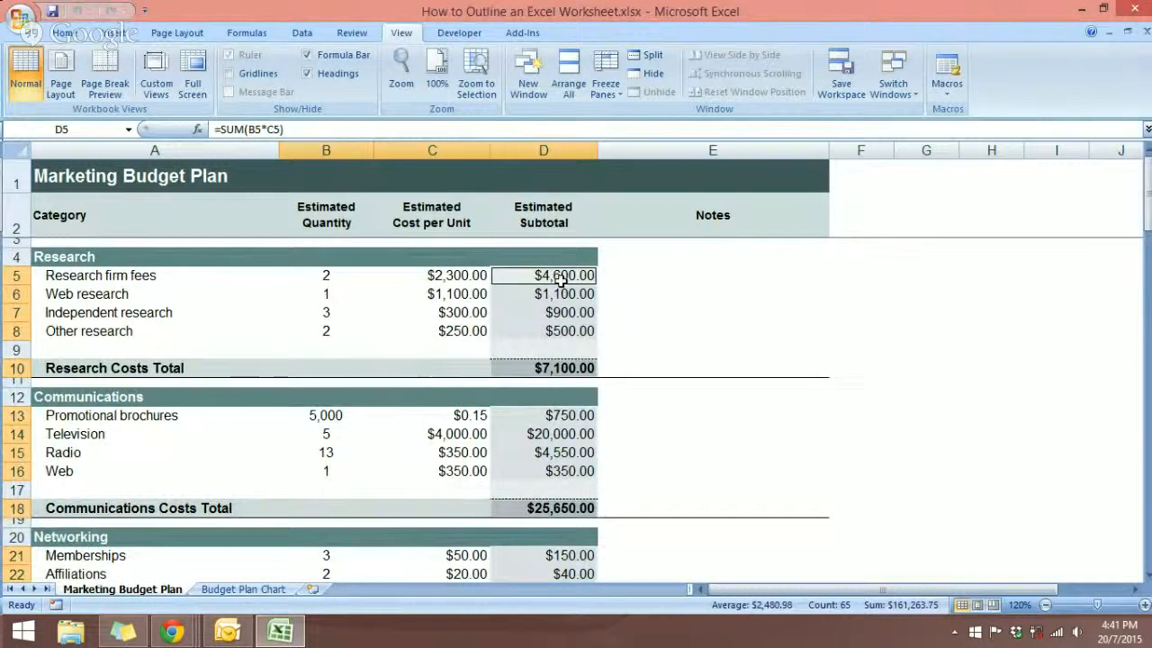
pyautogui.scroll(-2, 561, 280)
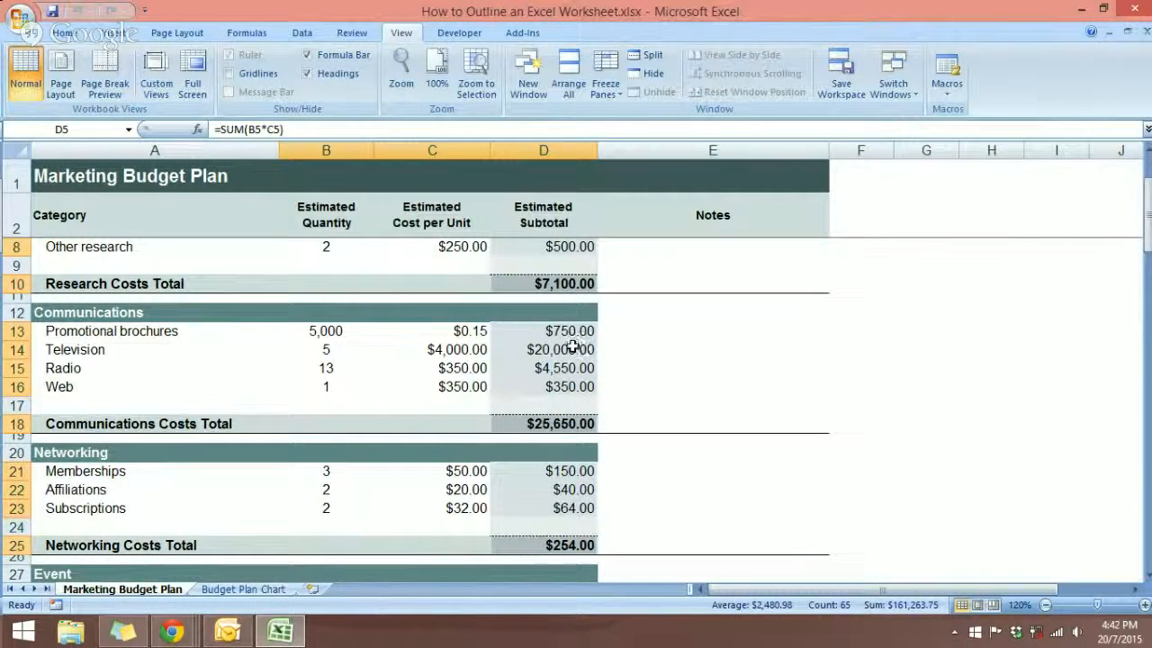
# Look over the selected formula cells from the Research to the Event section and deselect them by selecting cell F6.
pyautogui.scroll(-2, 574, 346)
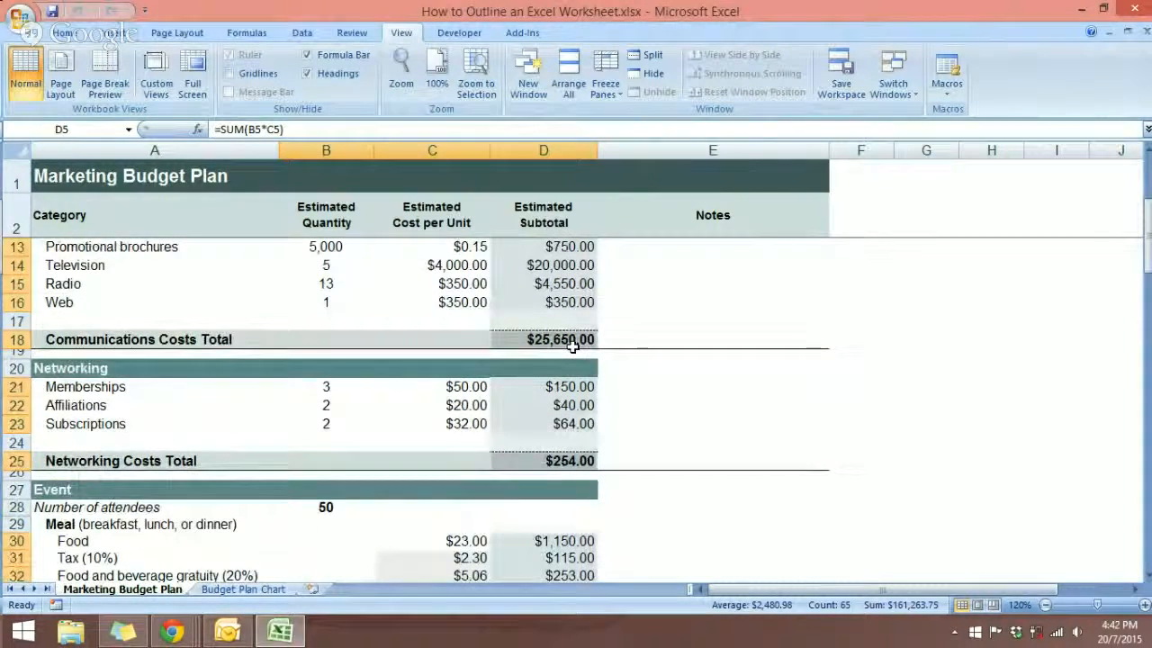
pyautogui.scroll(4, 573, 346)
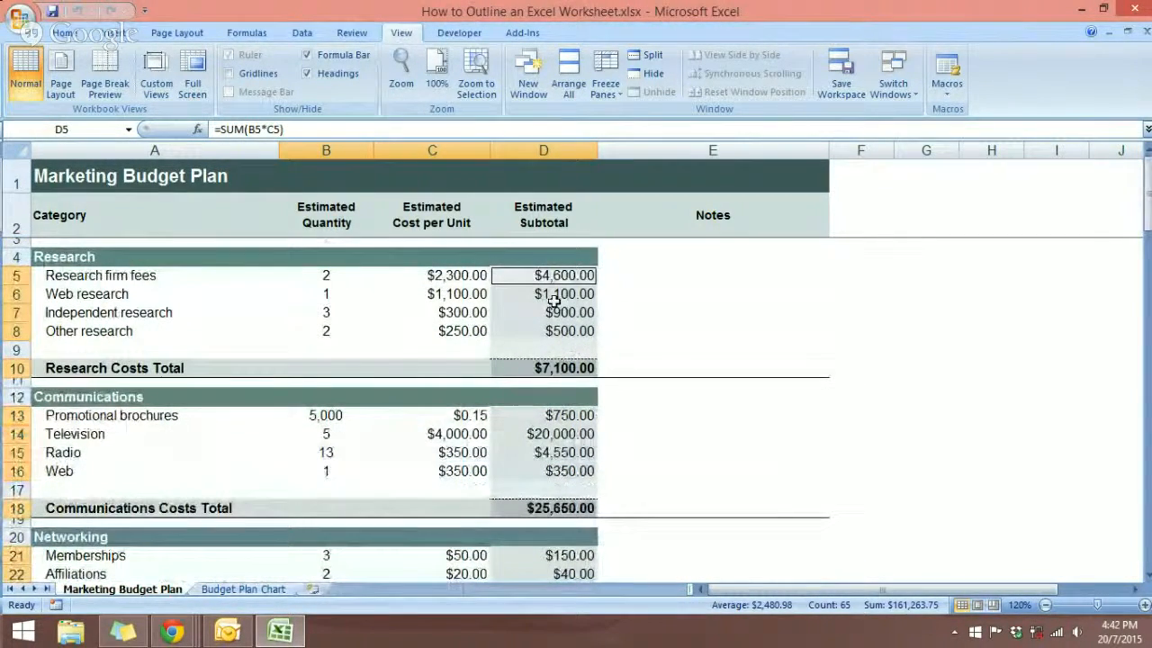
pyautogui.click(854, 290)
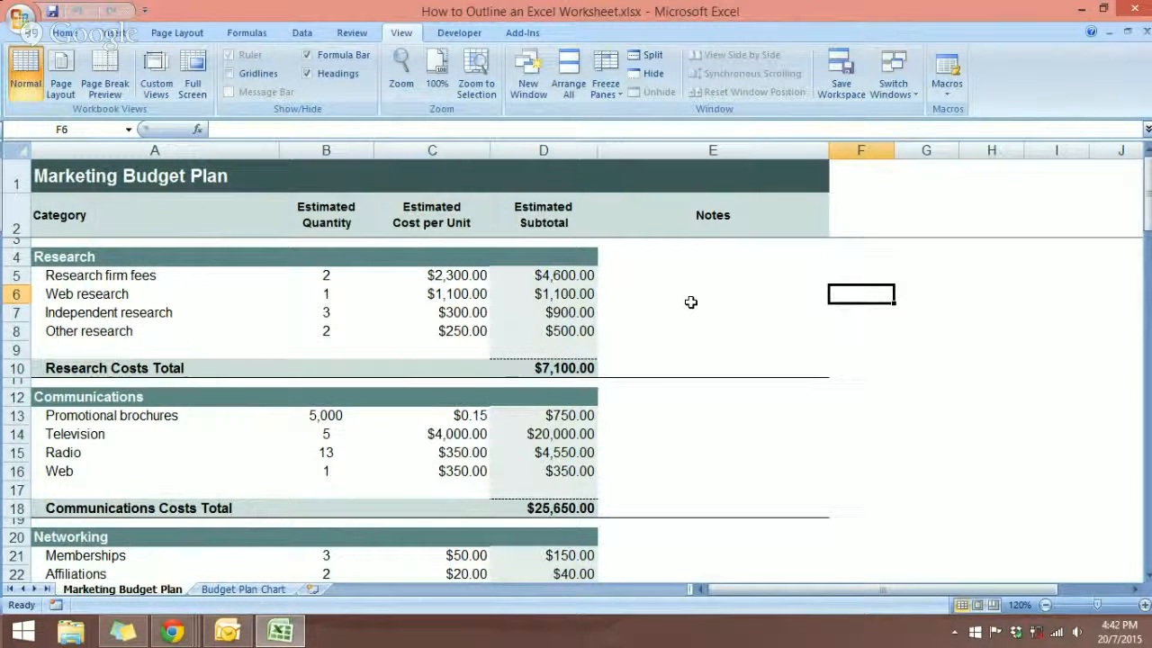
# Apply Auto Outline to the Marketing Budget Plan sheet with cell C6 selected.
pyautogui.click(379, 290)
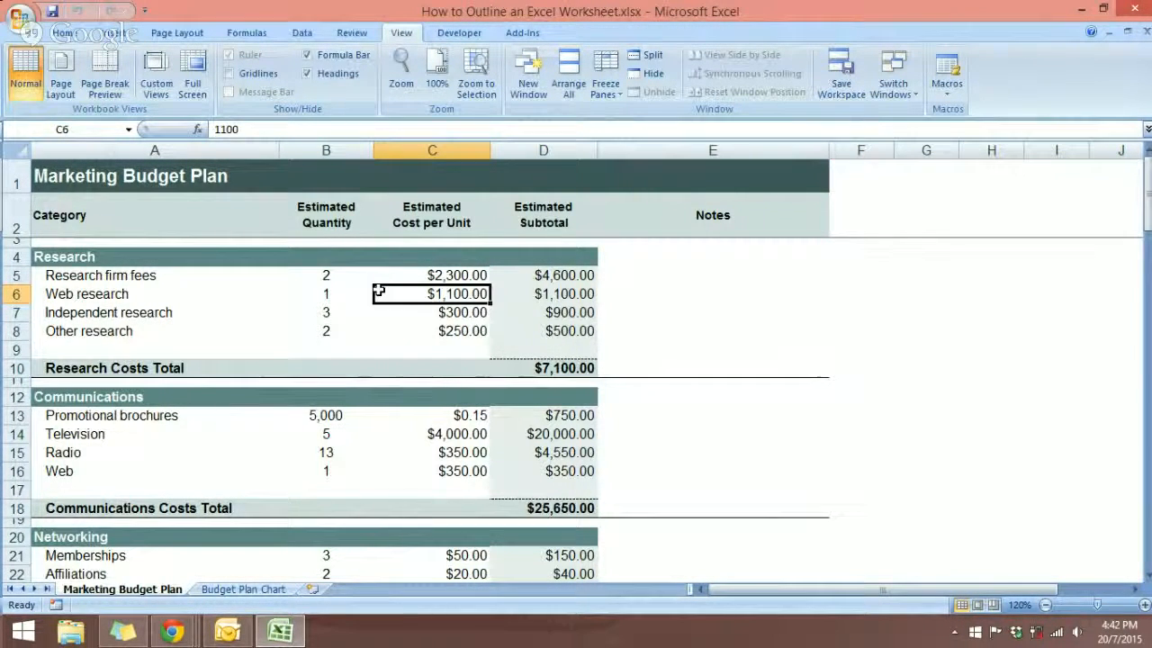
pyautogui.click(301, 34)
pyautogui.click(812, 85)
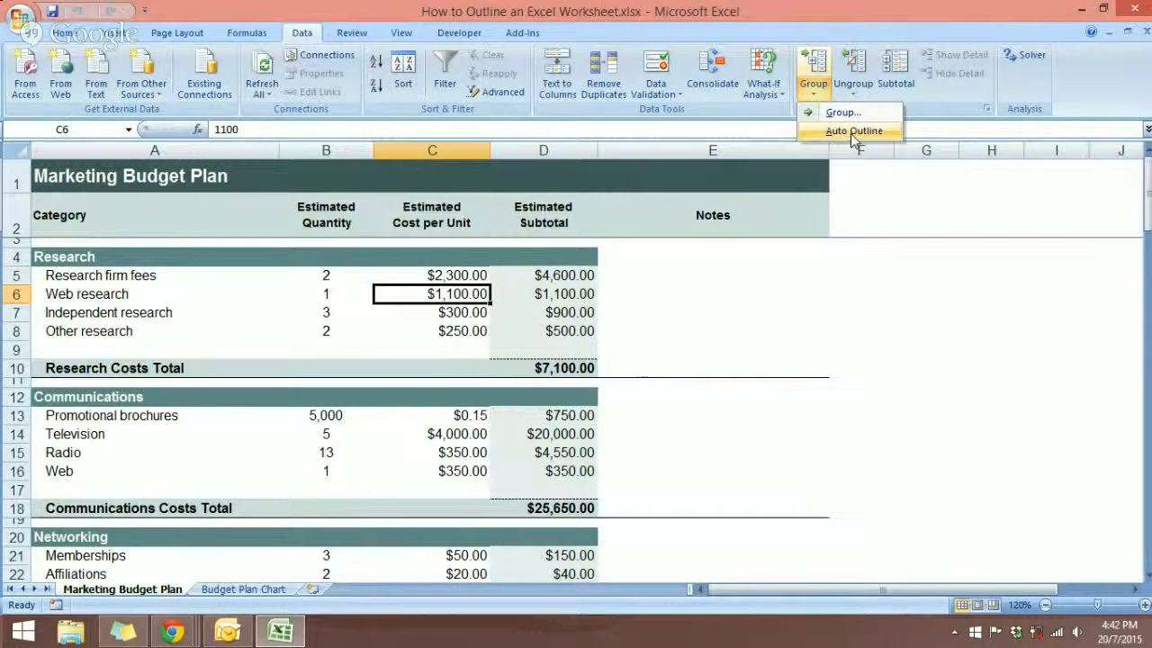
pyautogui.click(850, 131)
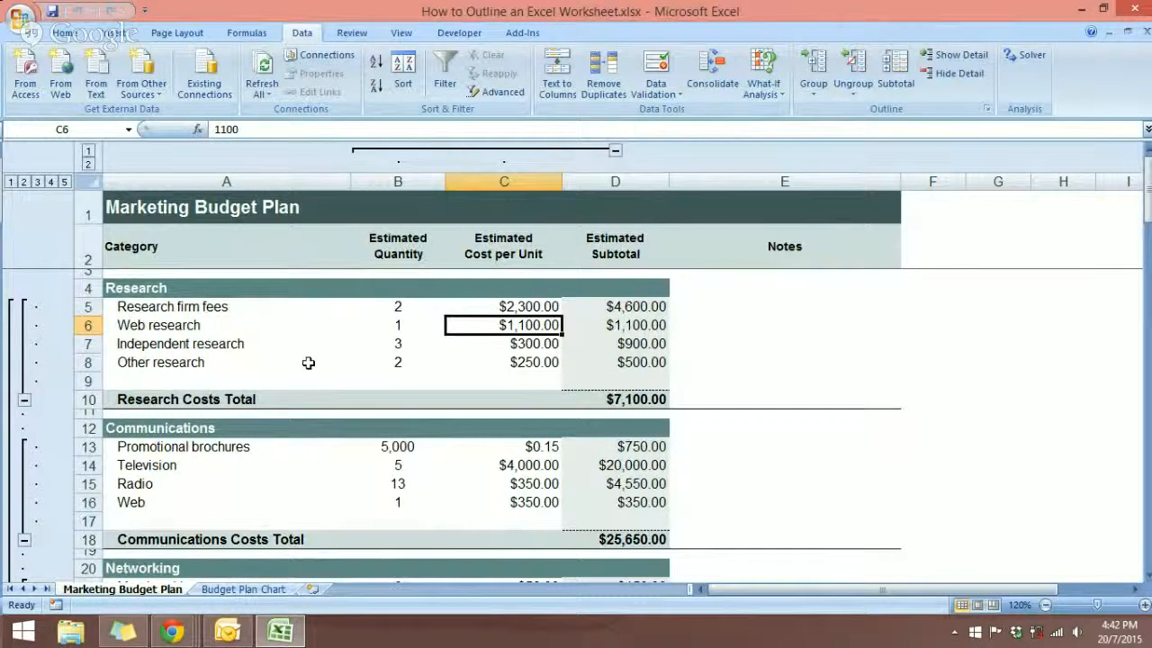
# Collapse the column outline to level 1 and the row outline to level 2, leaving only the category cost totals.
pyautogui.click(88, 152)
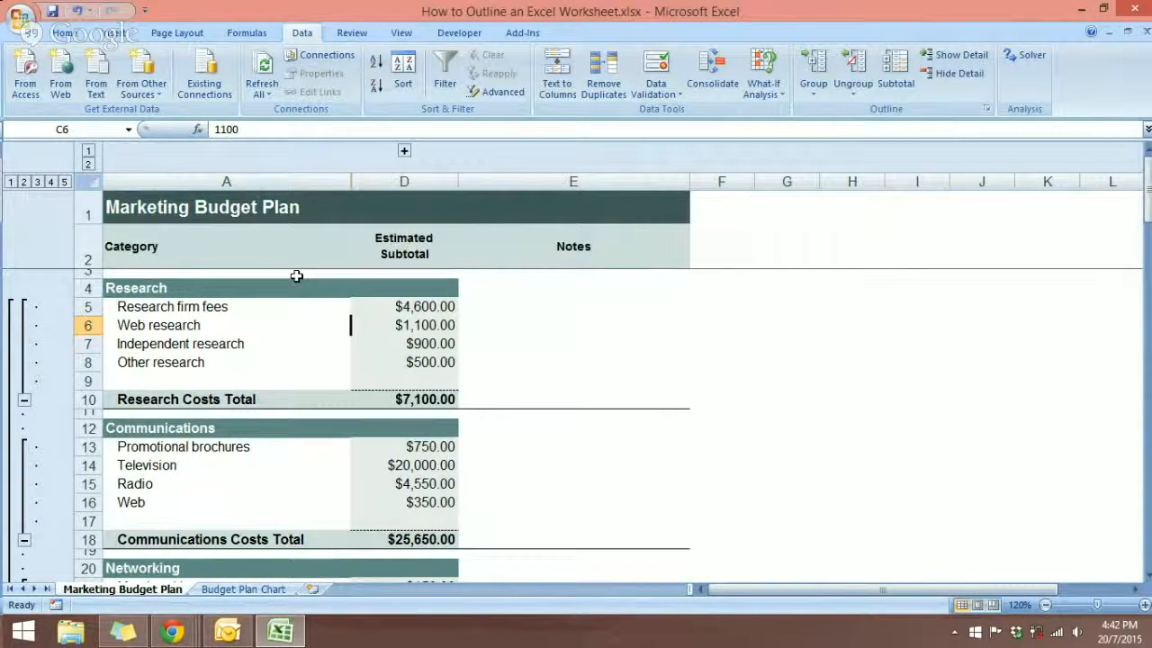
pyautogui.click(24, 180)
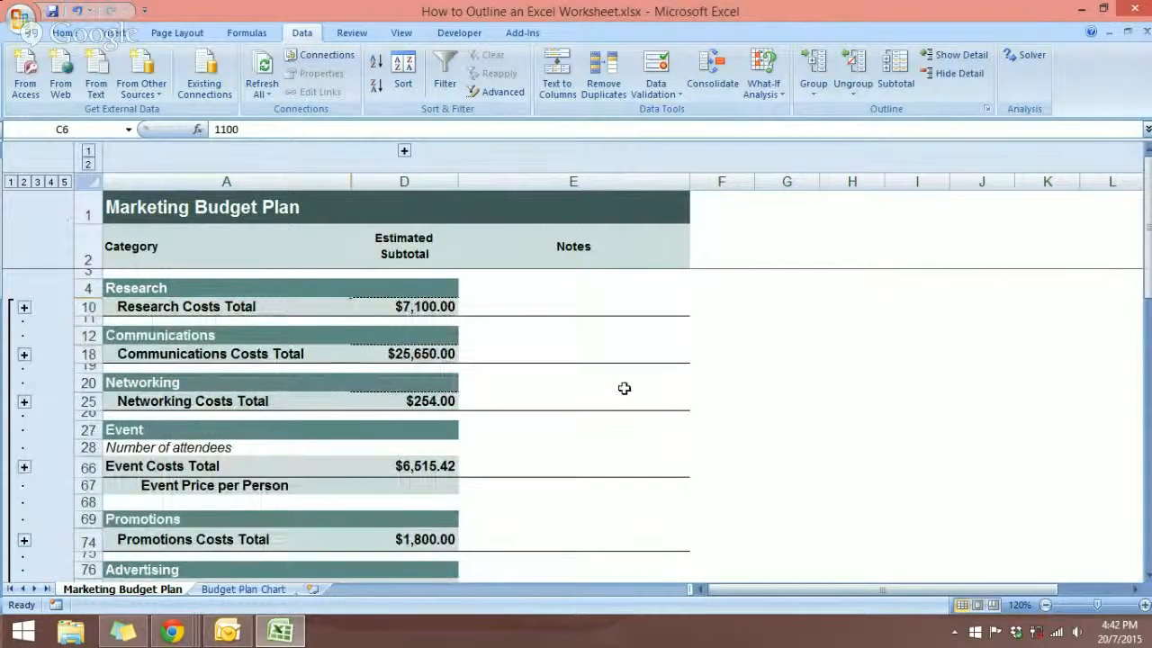
pyautogui.scroll(-2, 625, 388)
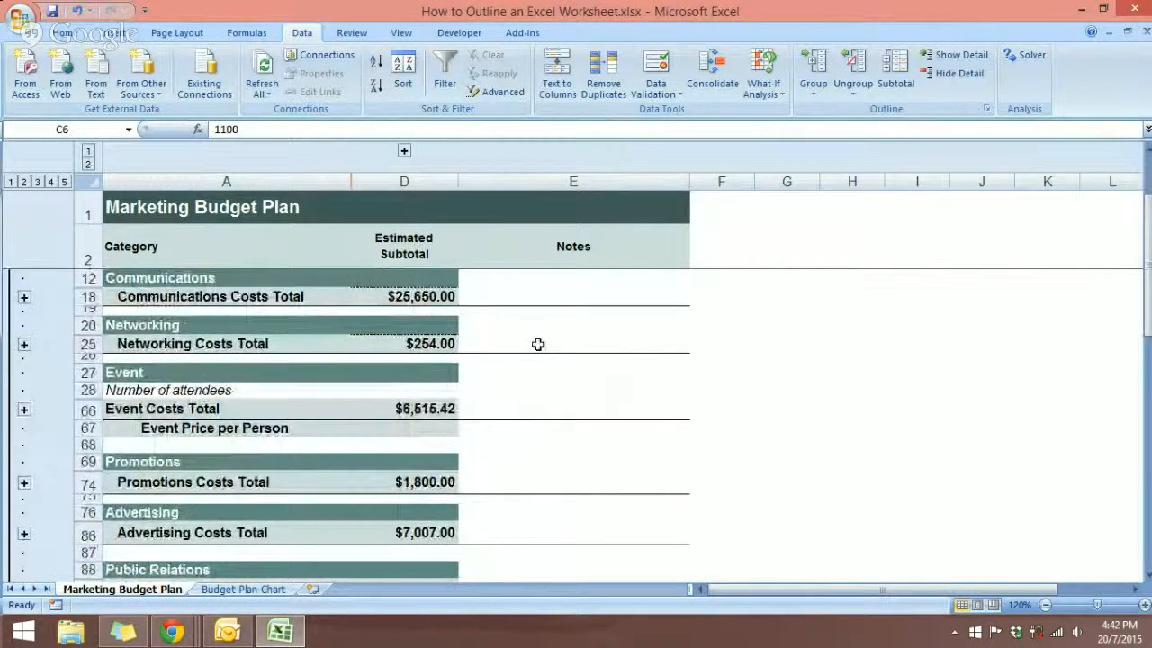
pyautogui.scroll(-2, 457, 310)
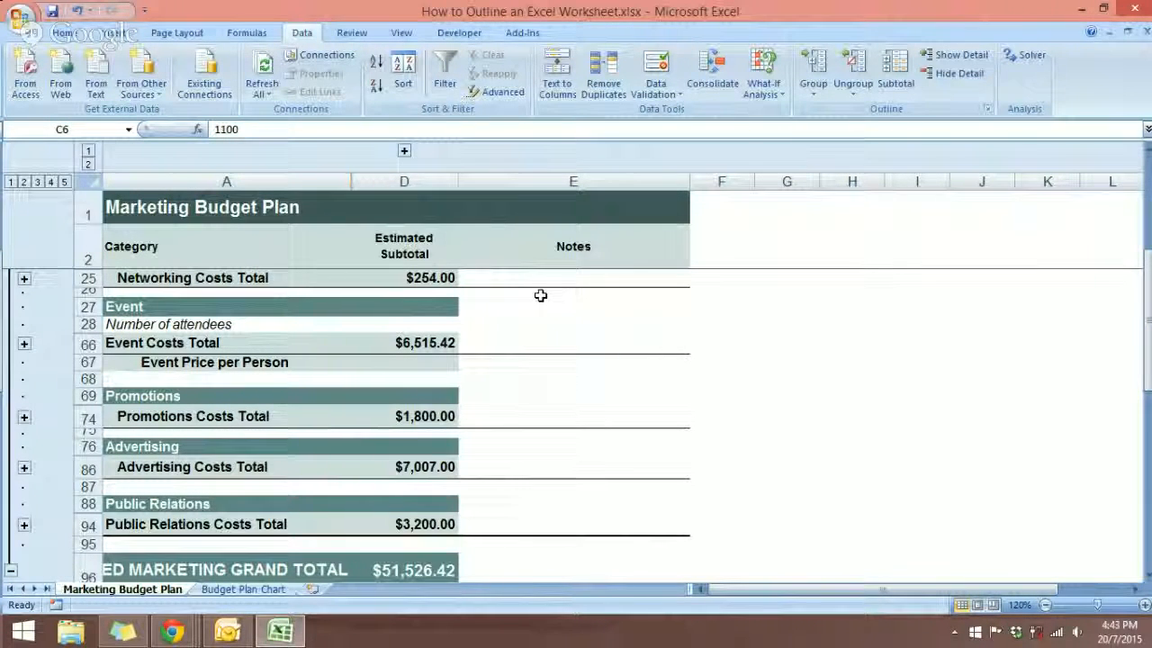
# Save the collapsed sheet as a custom view named outline, including print settings and hidden rows, columns and filter settings.
pyautogui.click(397, 37)
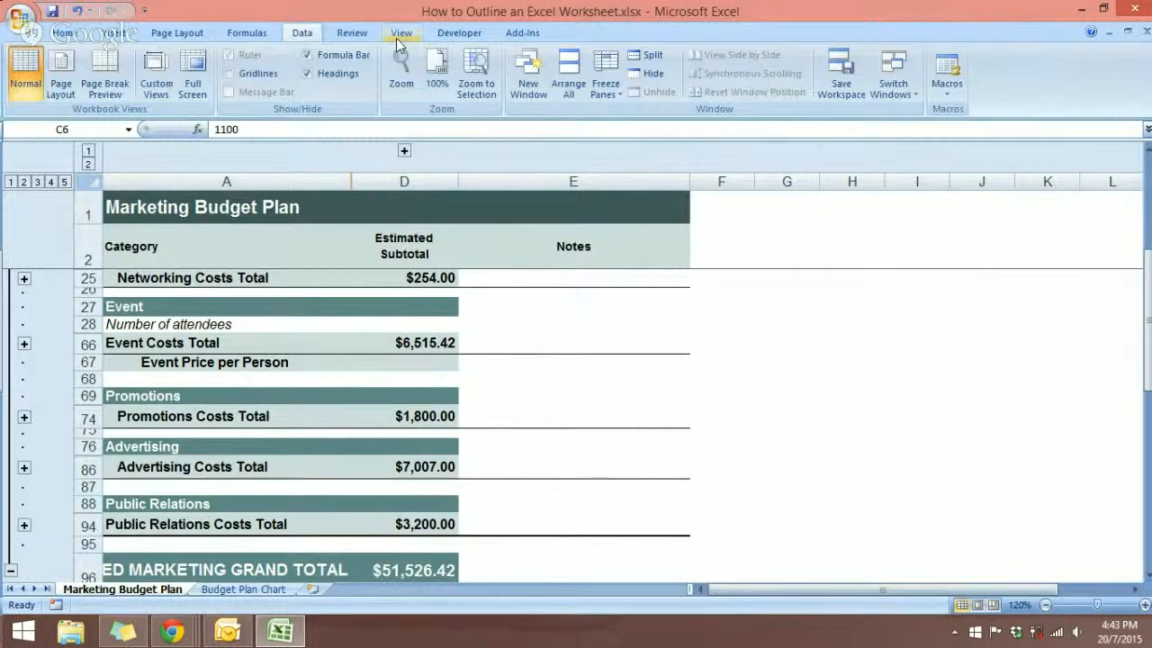
pyautogui.click(158, 88)
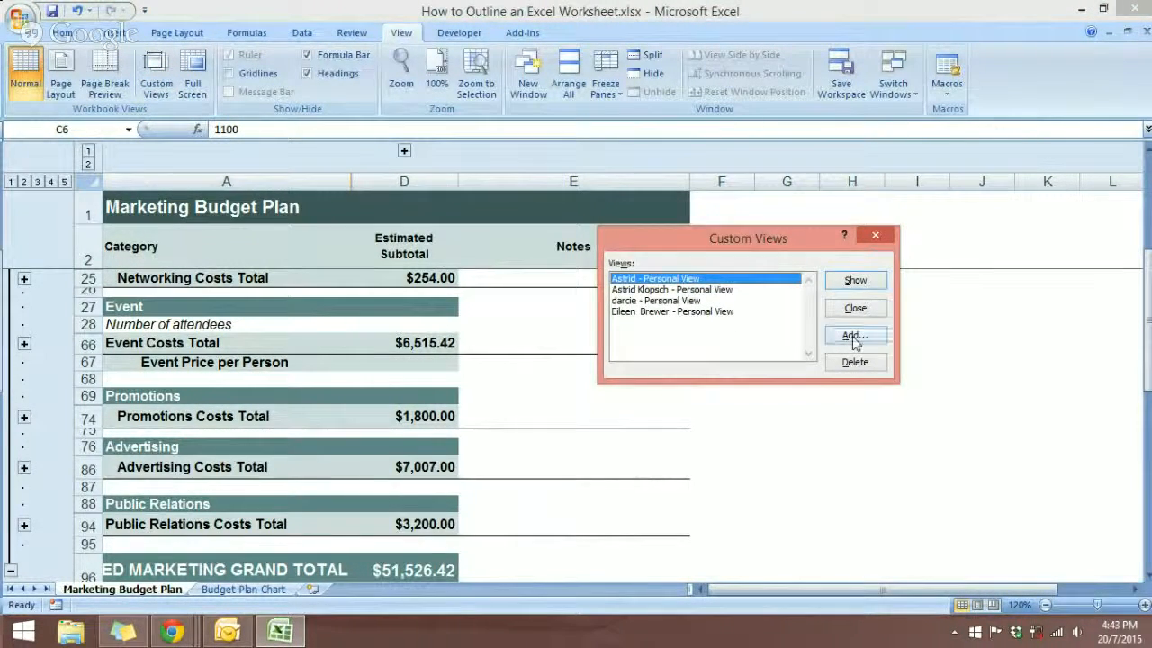
pyautogui.click(853, 336)
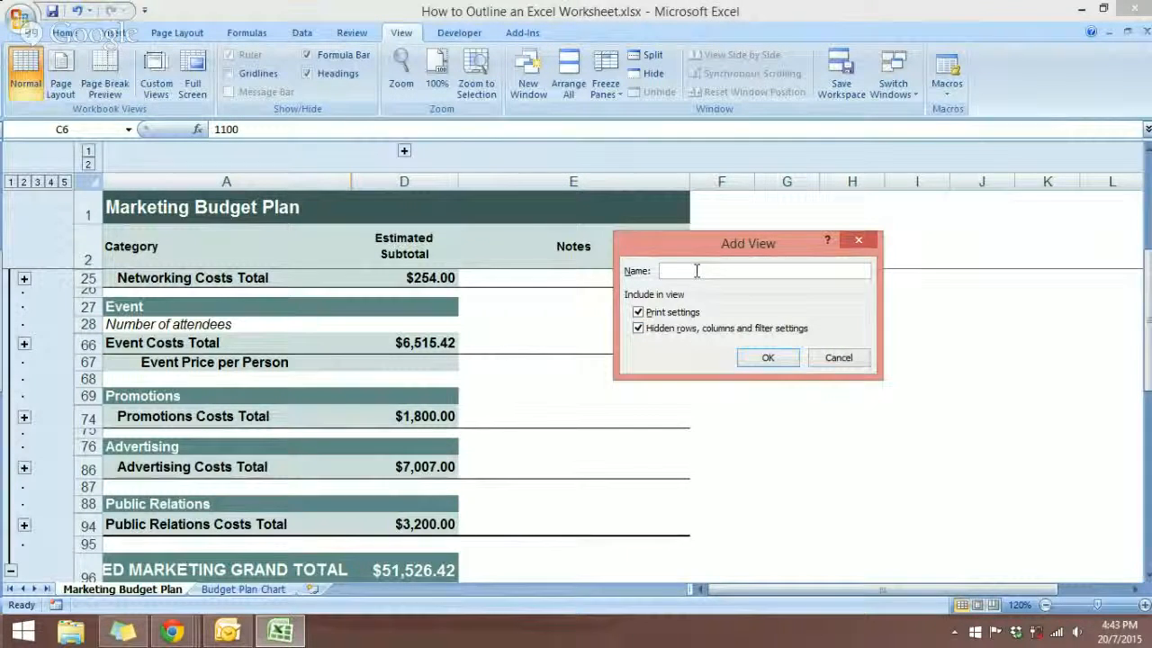
pyautogui.write('outline')
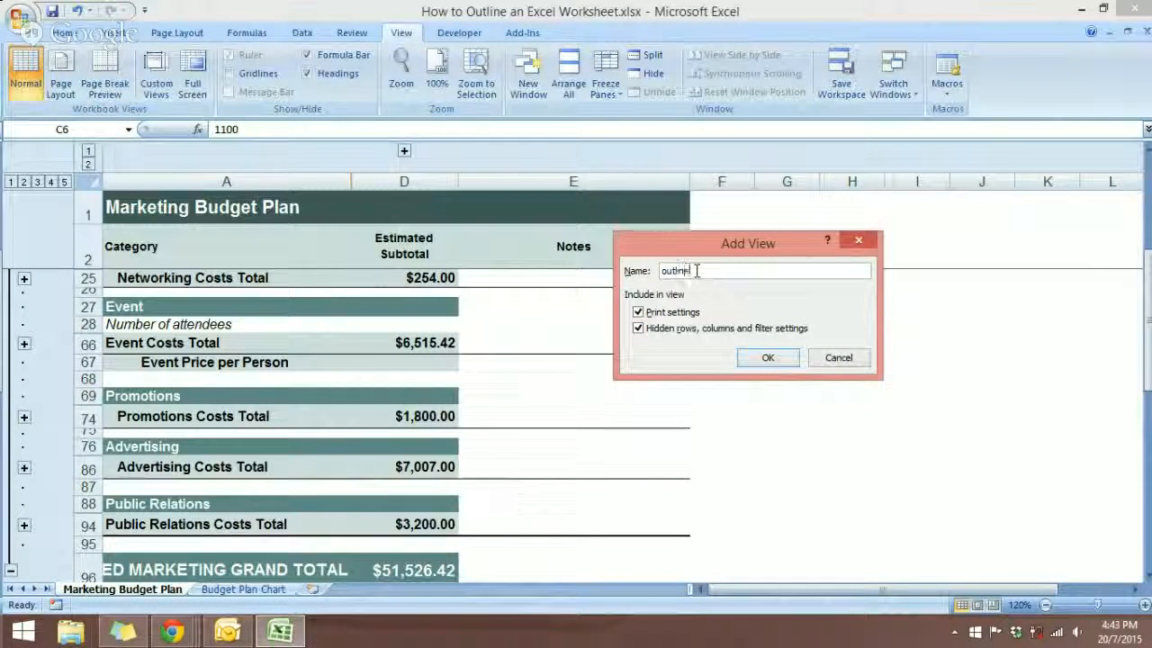
pyautogui.click(742, 356)
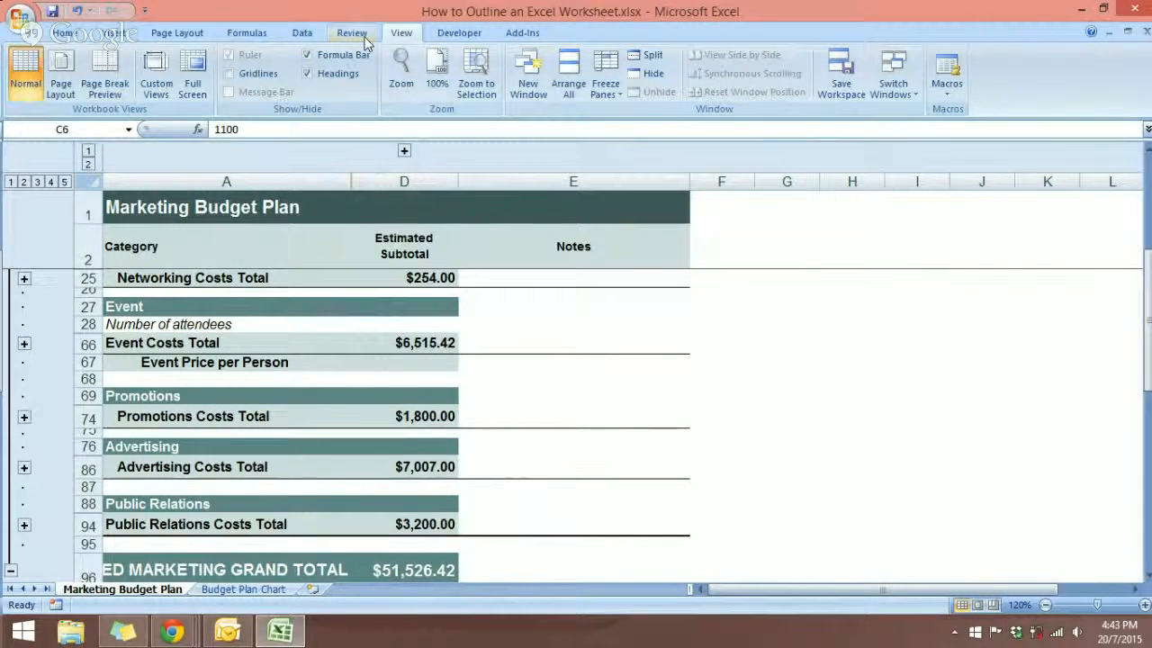
# Clear the outline from the sheet, select cell G30 and look over the full budget detail.
pyautogui.click(302, 33)
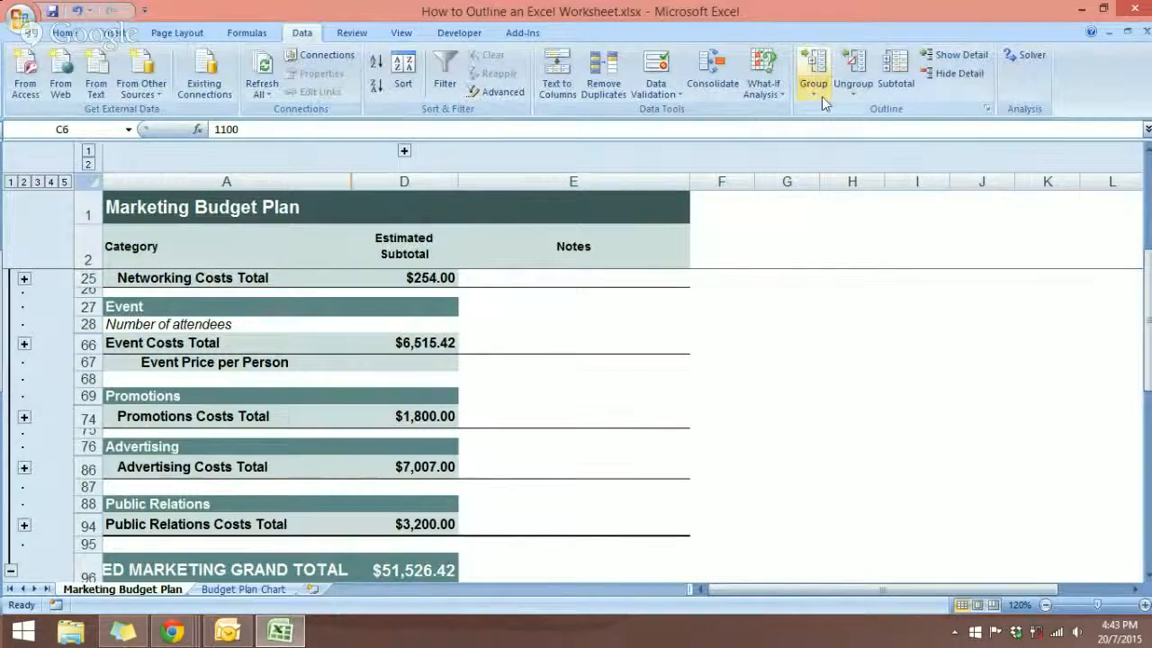
pyautogui.click(853, 94)
pyautogui.click(879, 129)
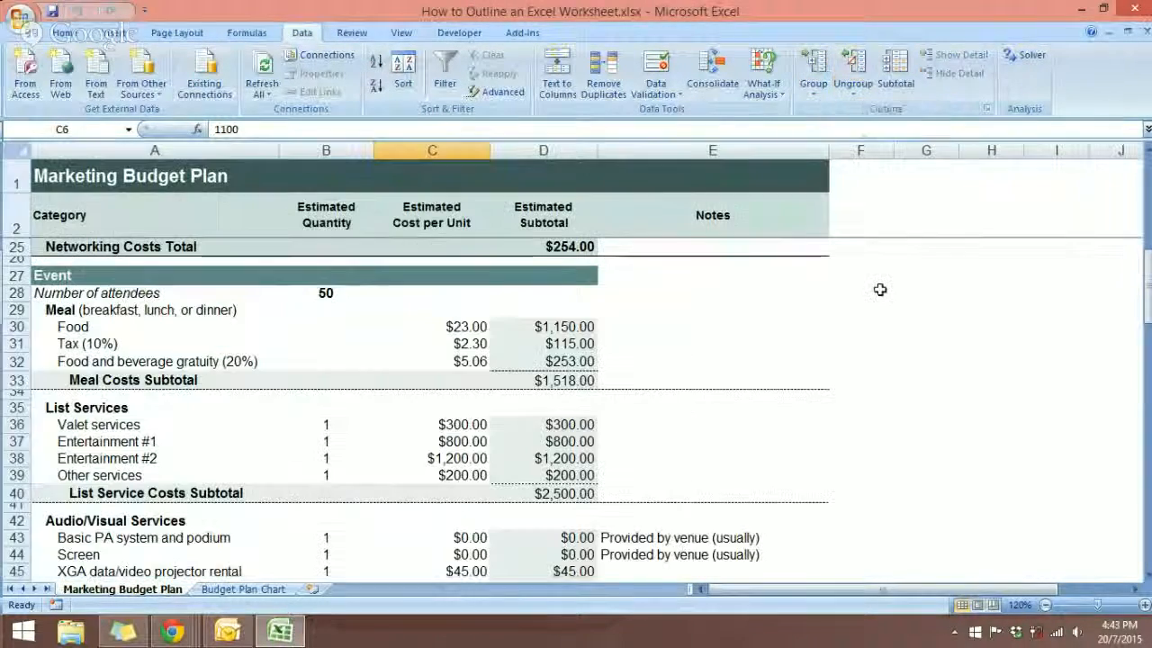
pyautogui.click(926, 327)
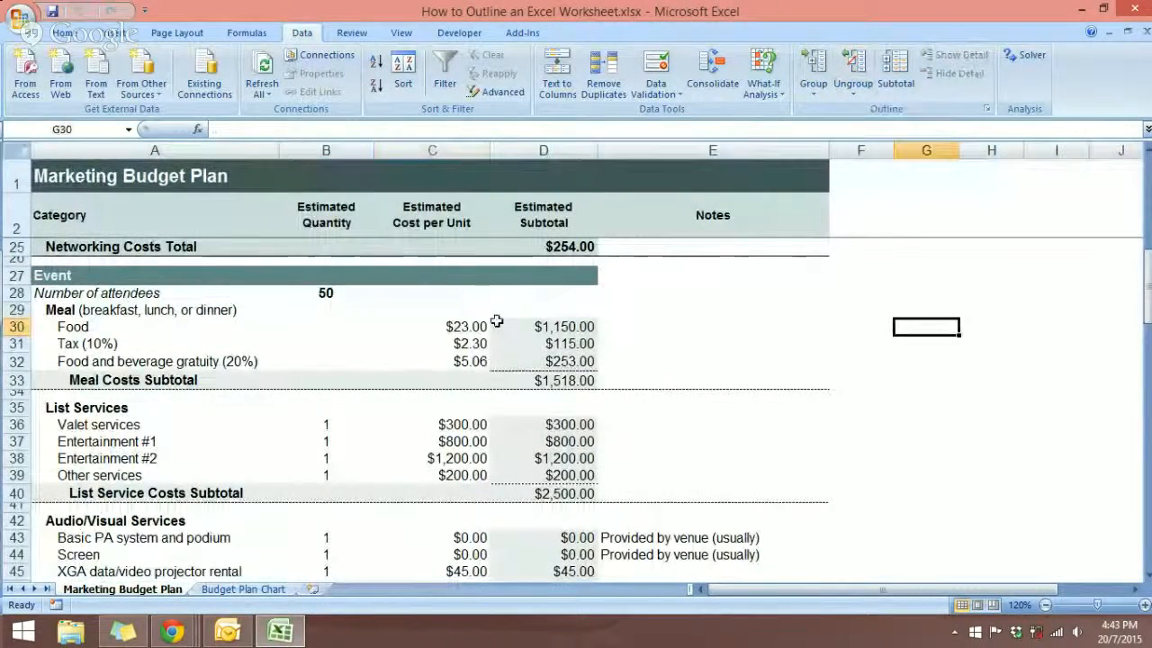
pyautogui.scroll(-2, 496, 321)
pyautogui.scroll(9, 496, 321)
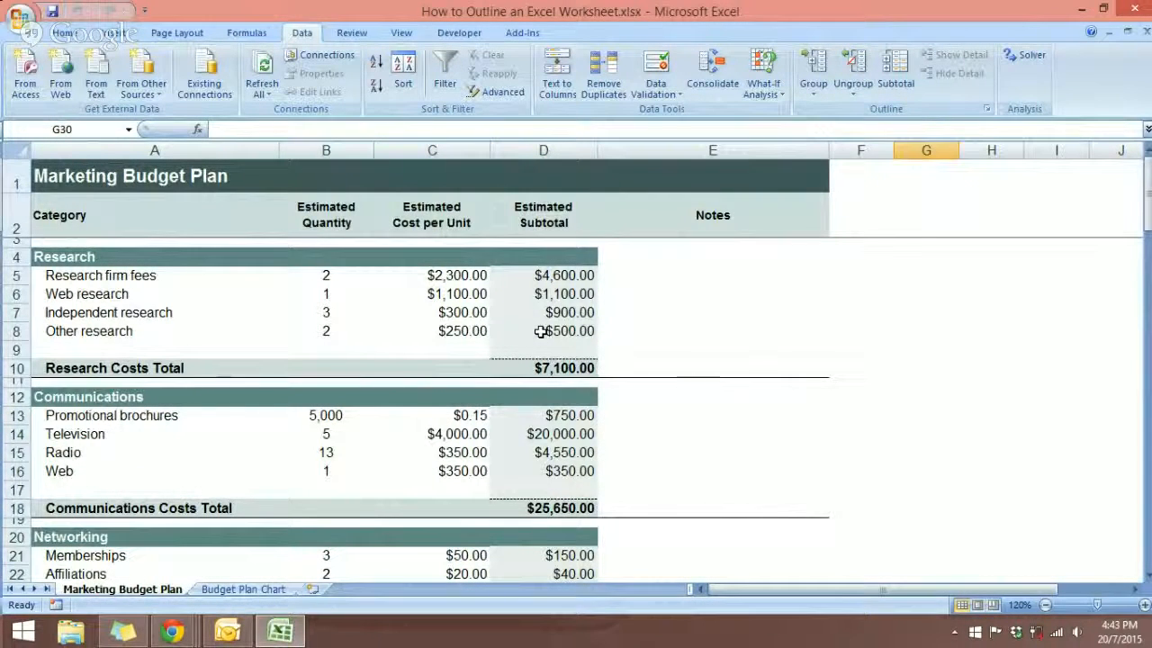
# Show the custom view named outline and look over its category cost totals and grand total.
pyautogui.click(402, 32)
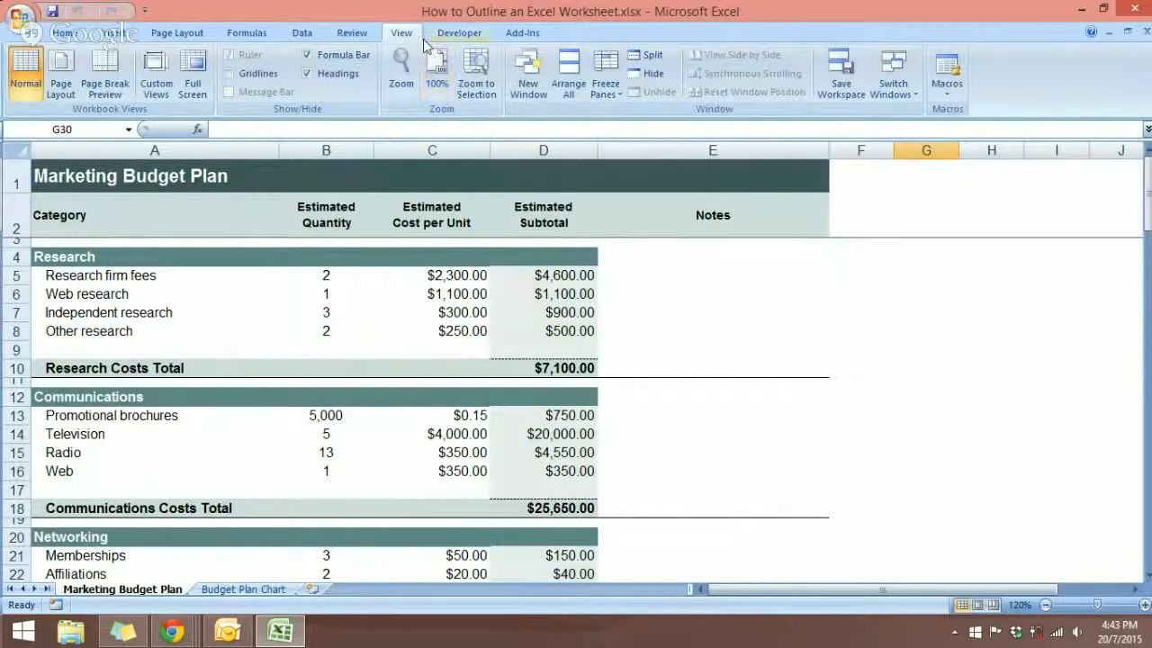
pyautogui.click(148, 83)
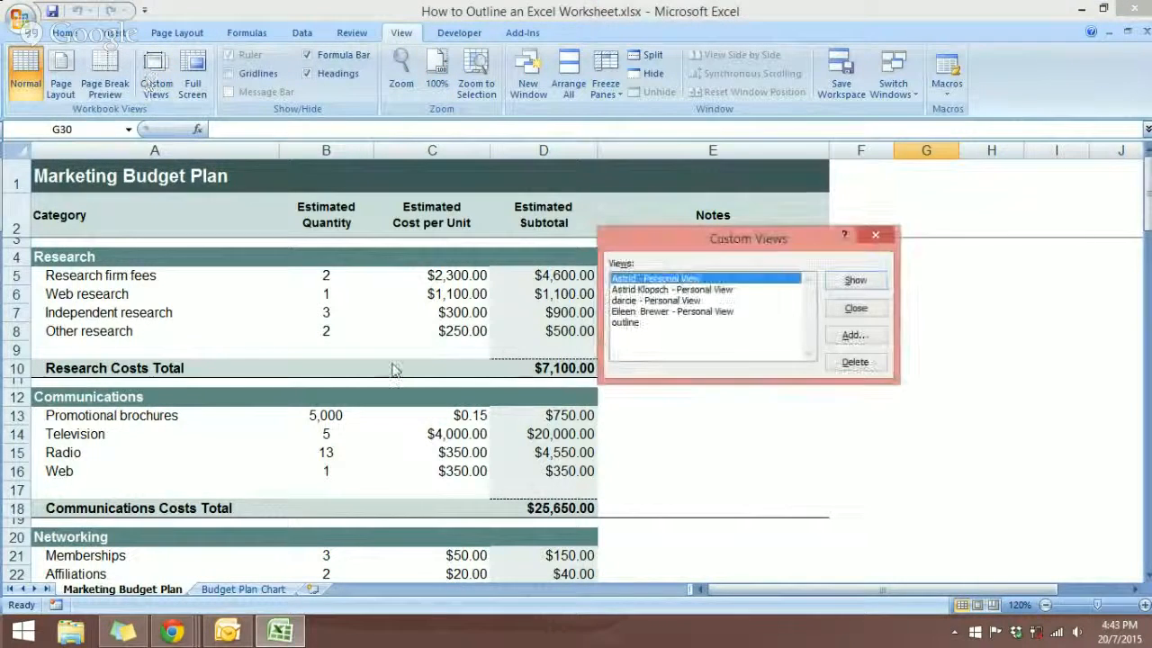
pyautogui.click(629, 323)
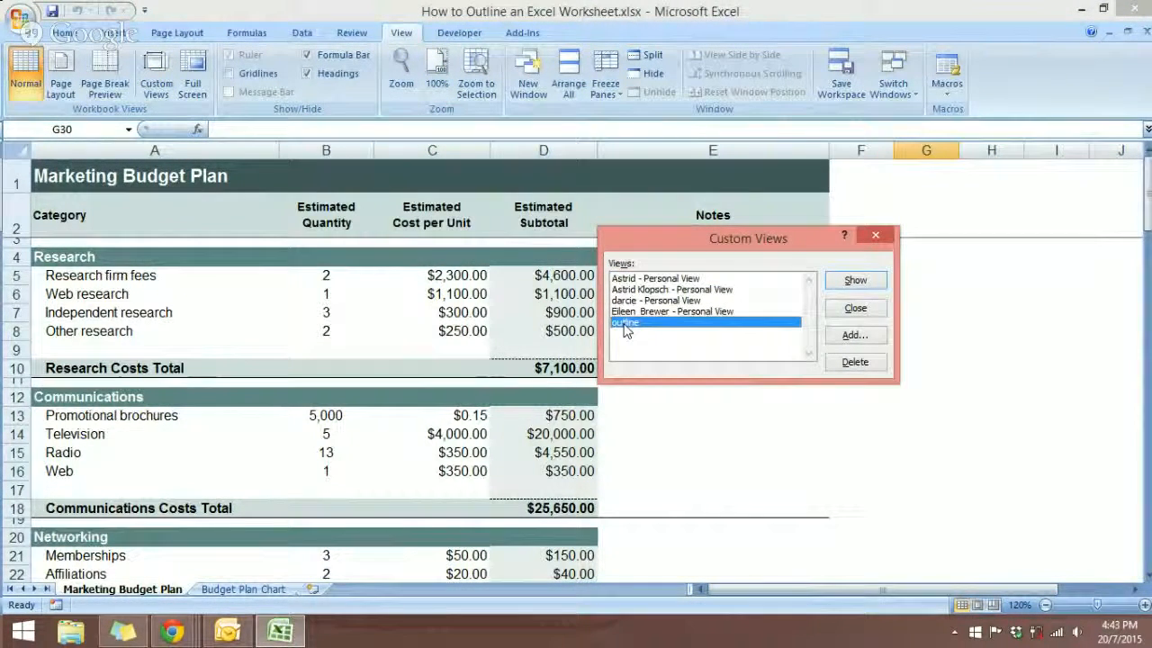
pyautogui.doubleClick(627, 324)
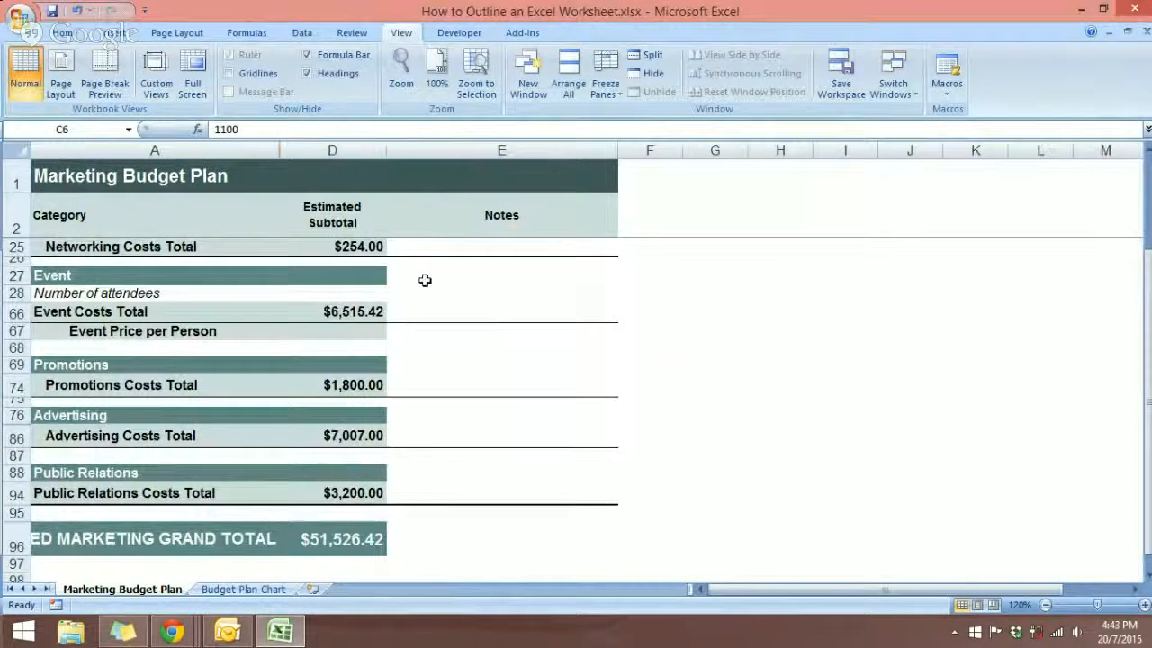
pyautogui.scroll(-2, 463, 365)
pyautogui.scroll(3, 462, 365)
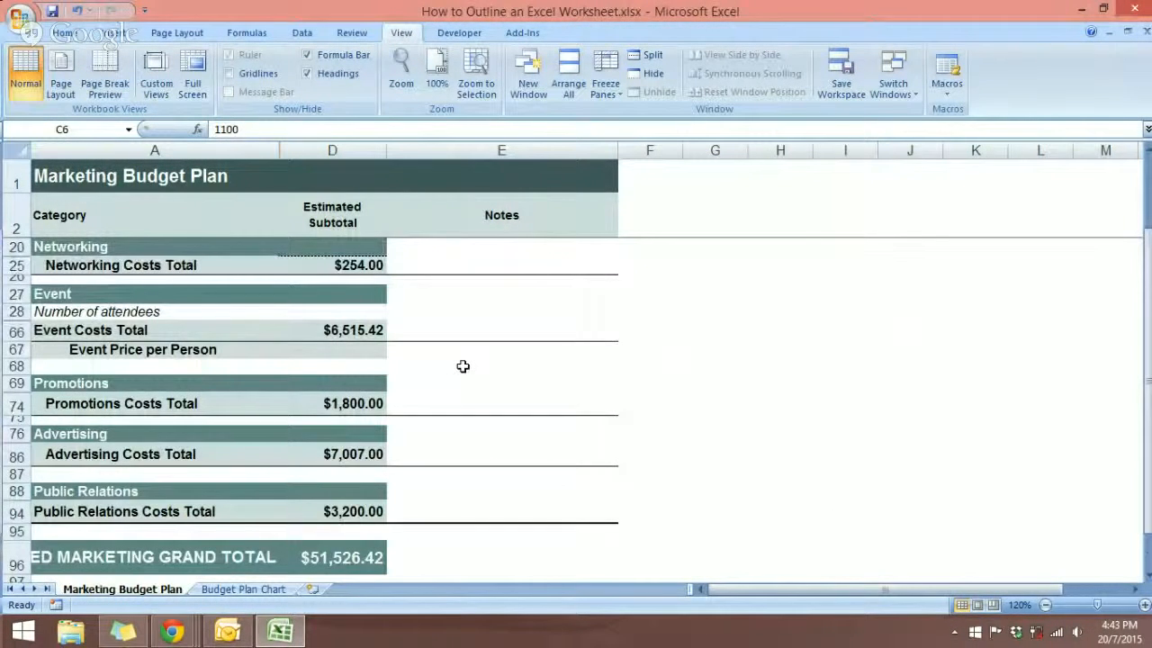